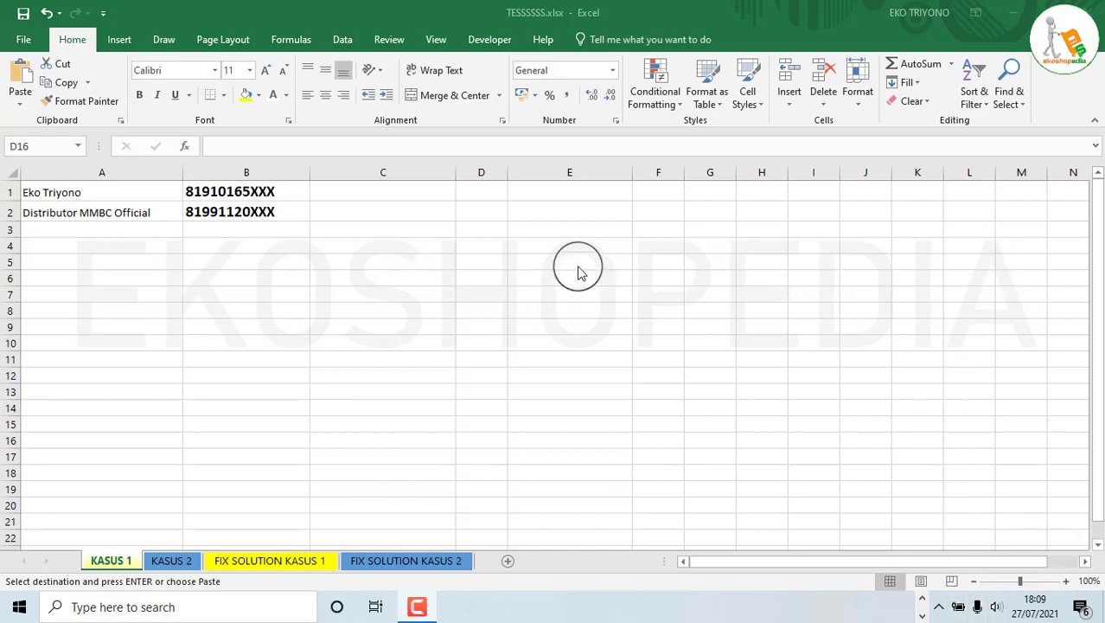
- Compare the phone number formats in column B of the KASUS 1 and KASUS 2 sheets
click(286, 194)
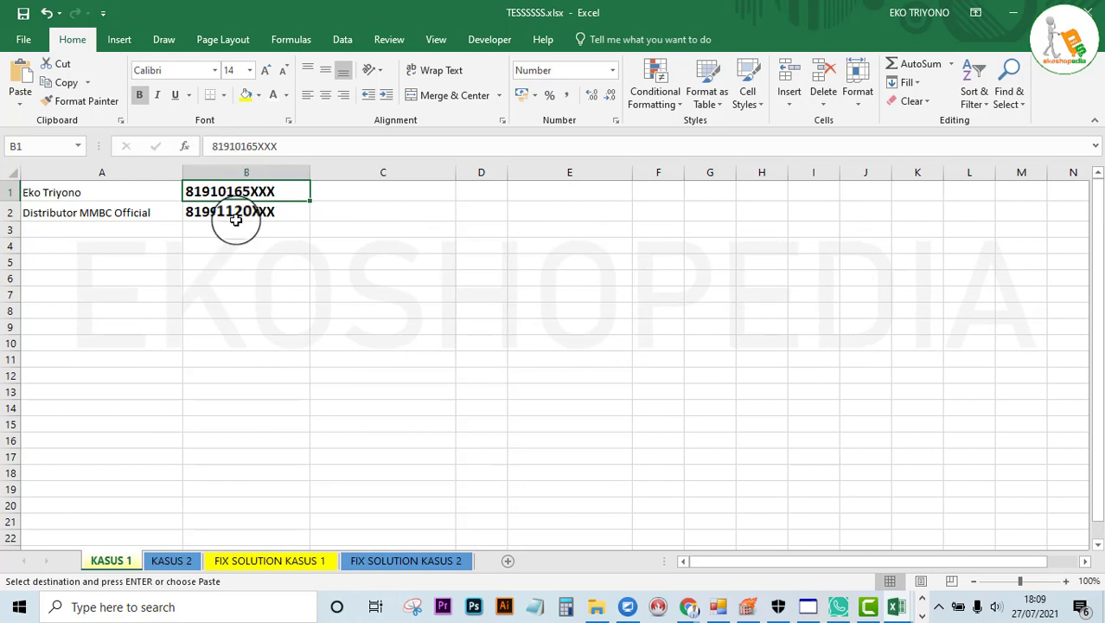
click(172, 561)
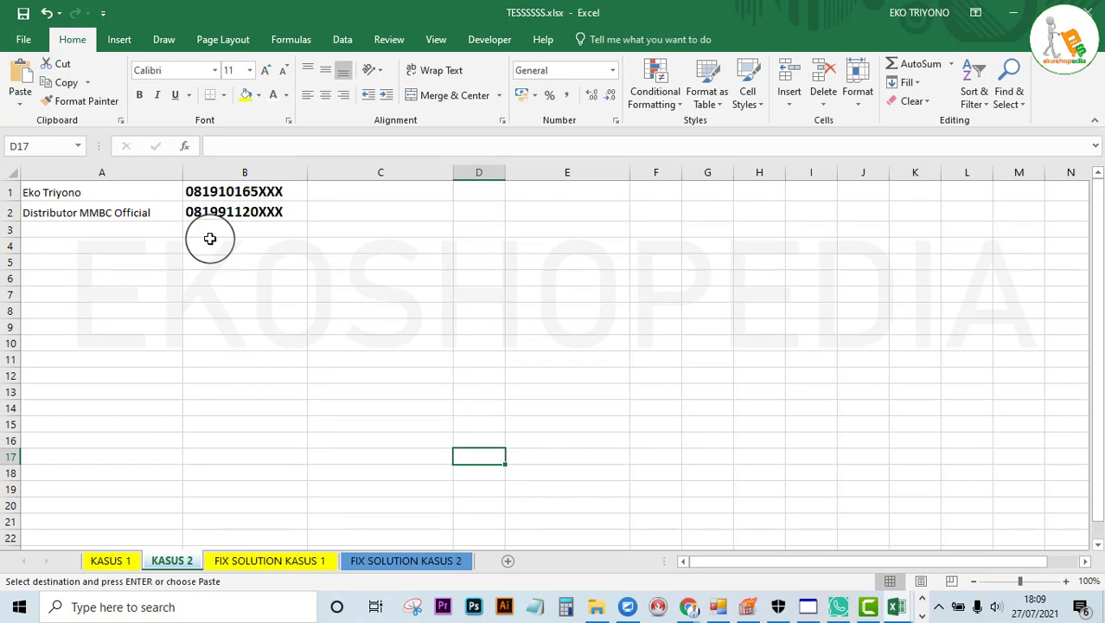
click(190, 332)
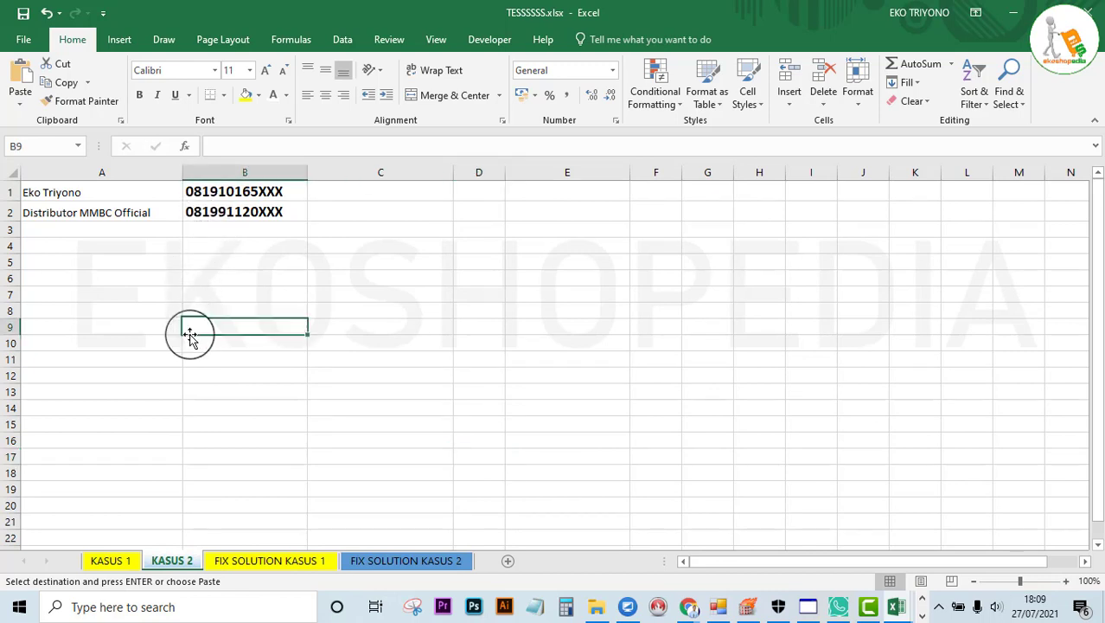
click(119, 439)
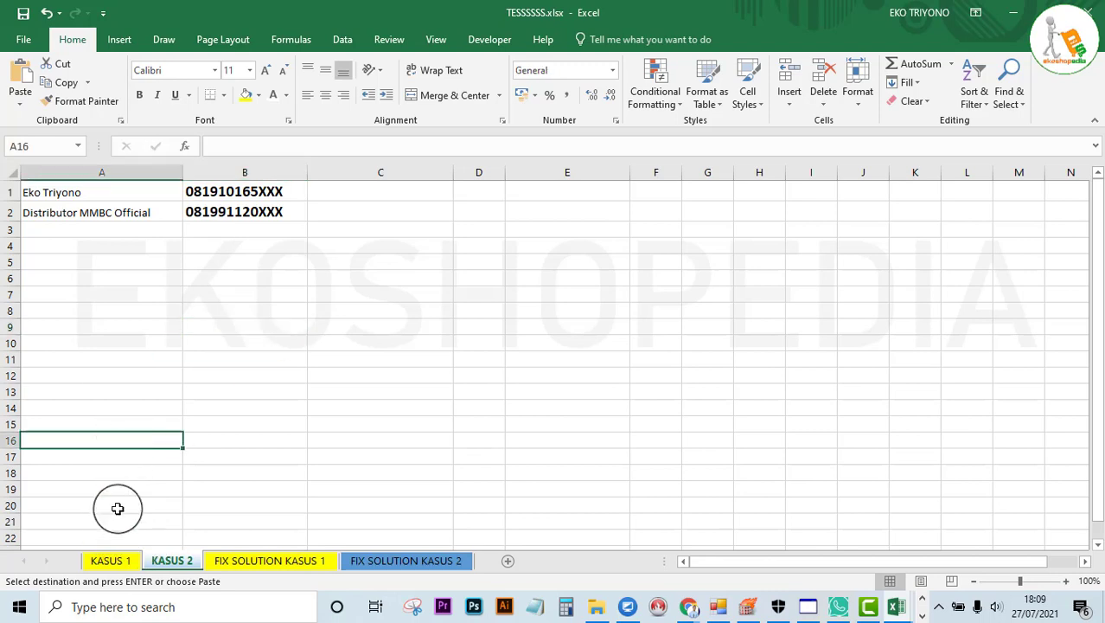
click(121, 566)
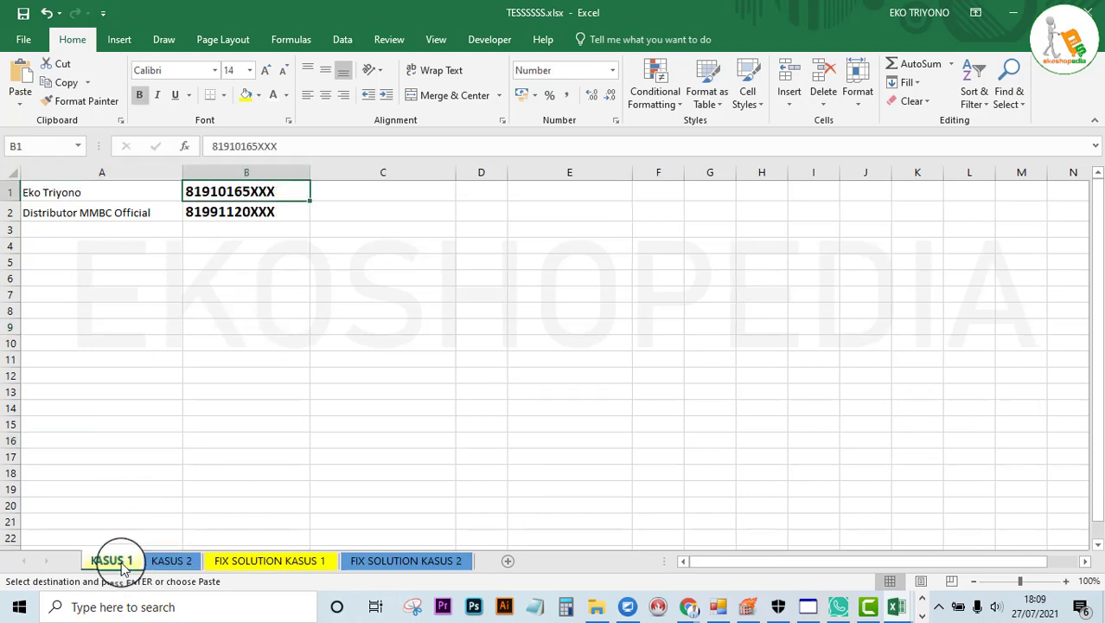
- Insert a new worksheet, place it after FIX SOLUTION KASUS 2, and switch to the FIX SOLUTION KASUS 1 sheet
click(508, 560)
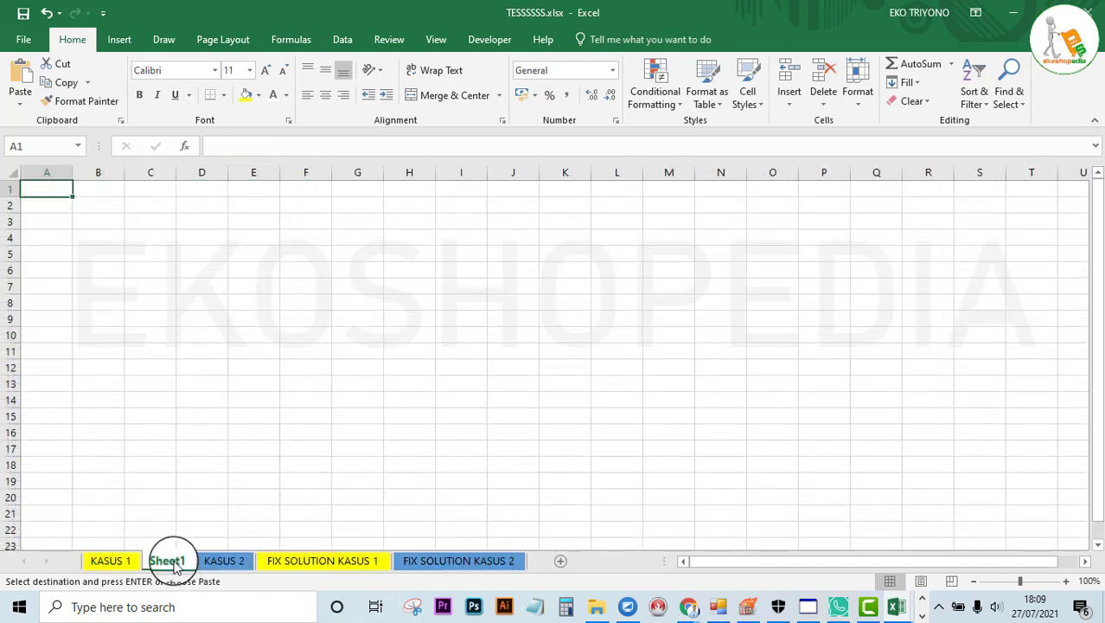
drag(173, 560, 536, 560)
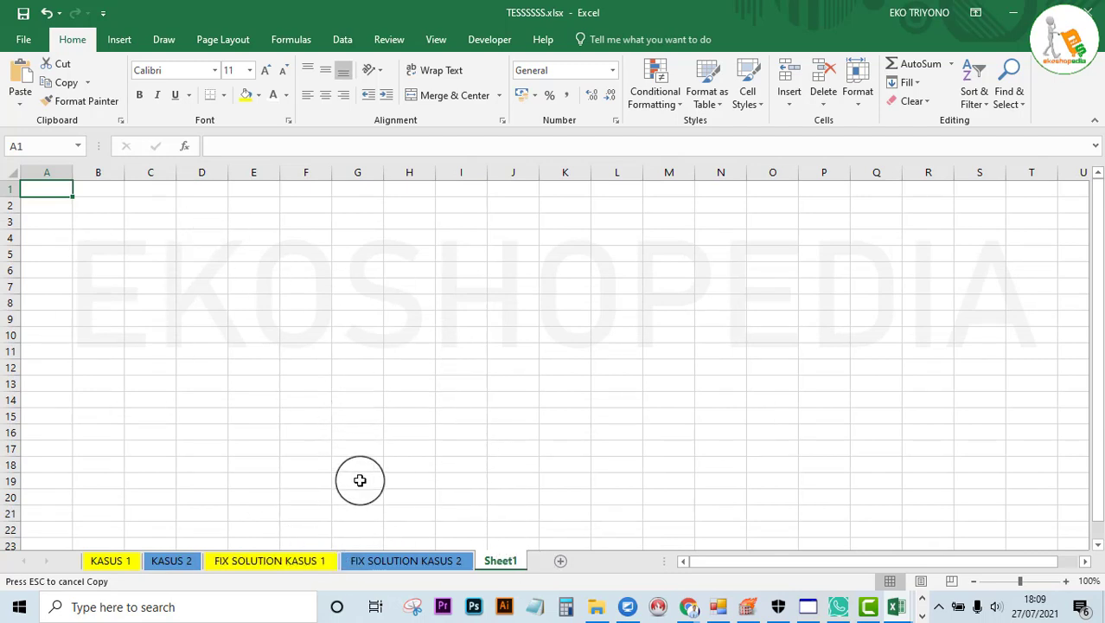
click(321, 564)
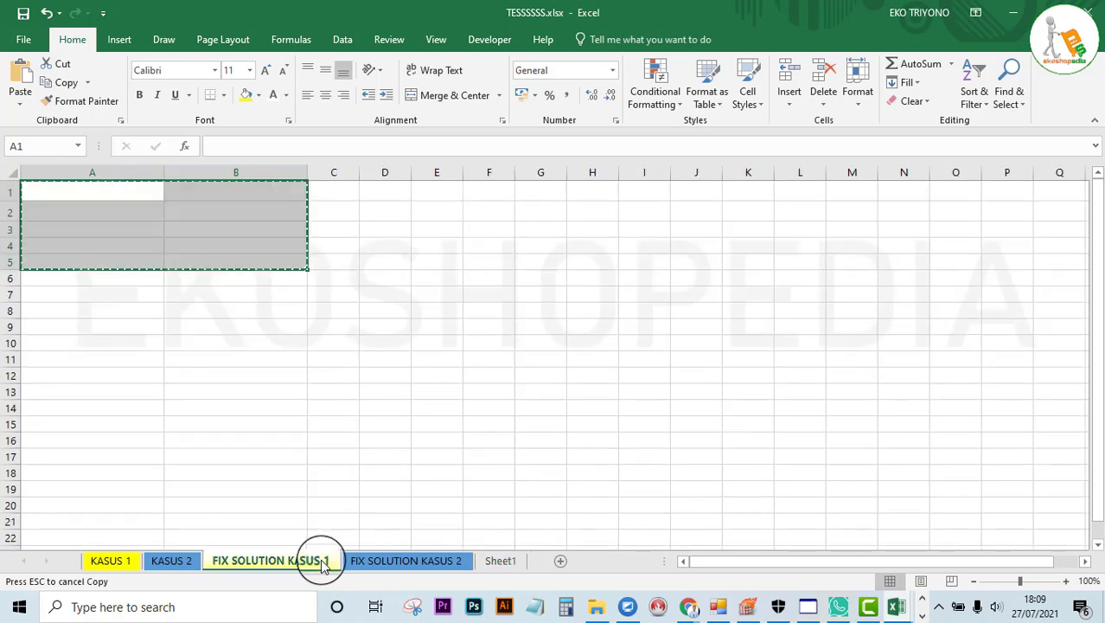
click(254, 379)
click(250, 338)
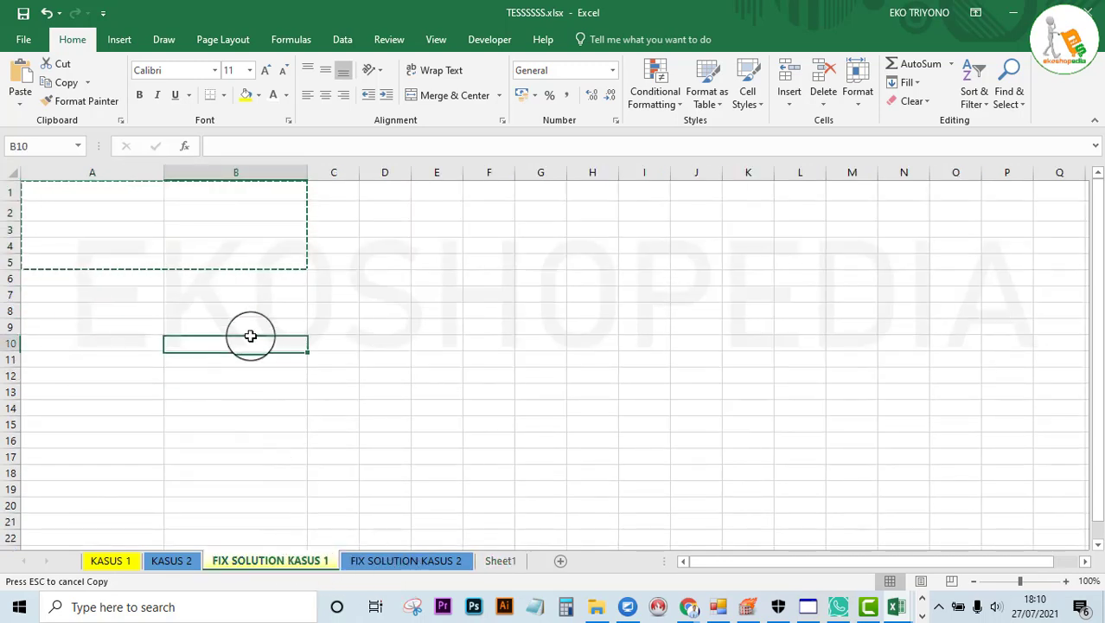
- Copy the phone numbers in B1:B2 of KASUS 1 into the same cells of FIX SOLUTION KASUS 1
click(121, 564)
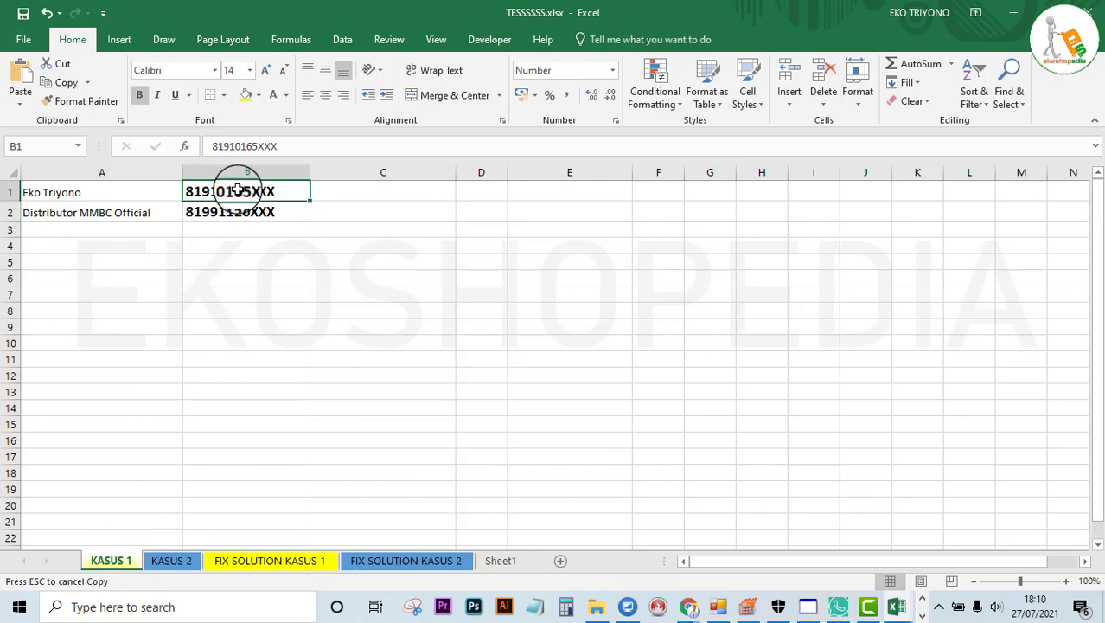
drag(238, 190, 240, 210)
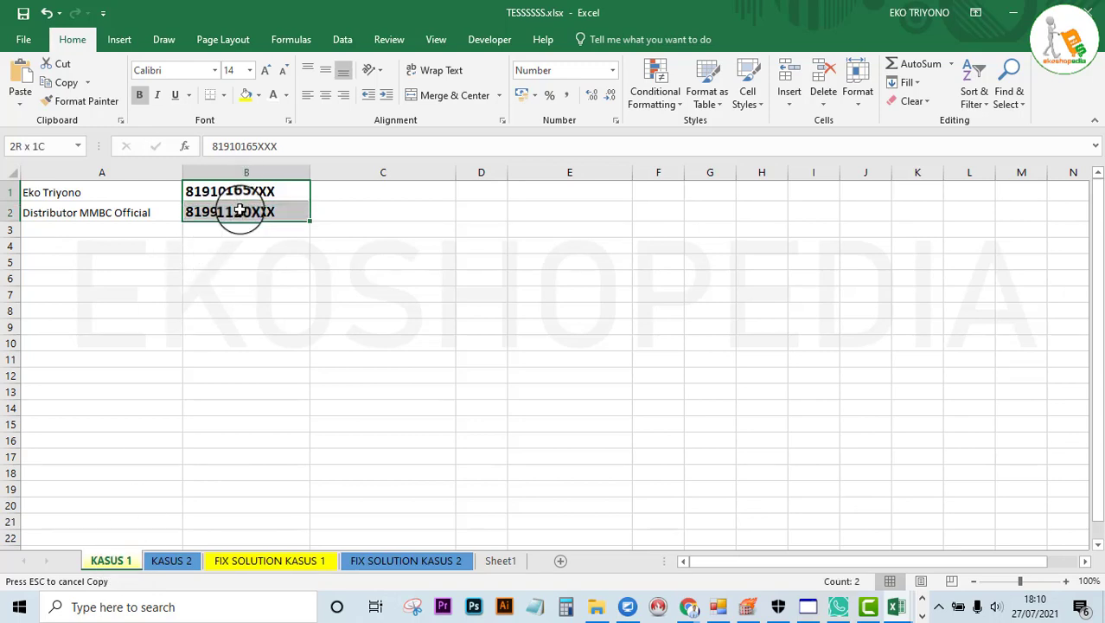
drag(239, 209, 239, 209)
key(ctrl+c)
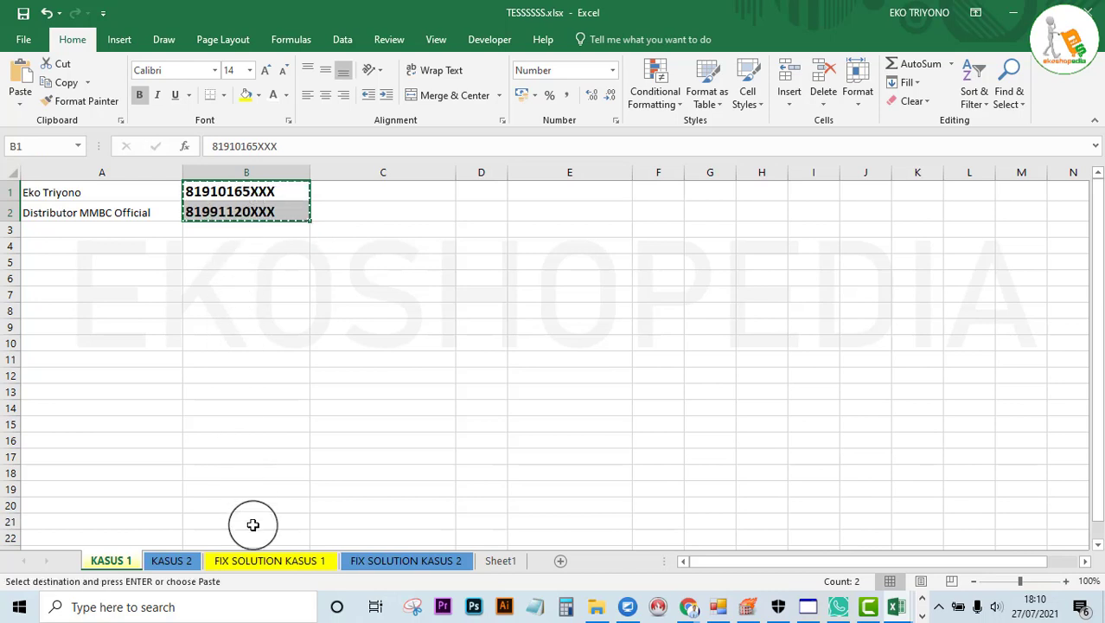
click(263, 560)
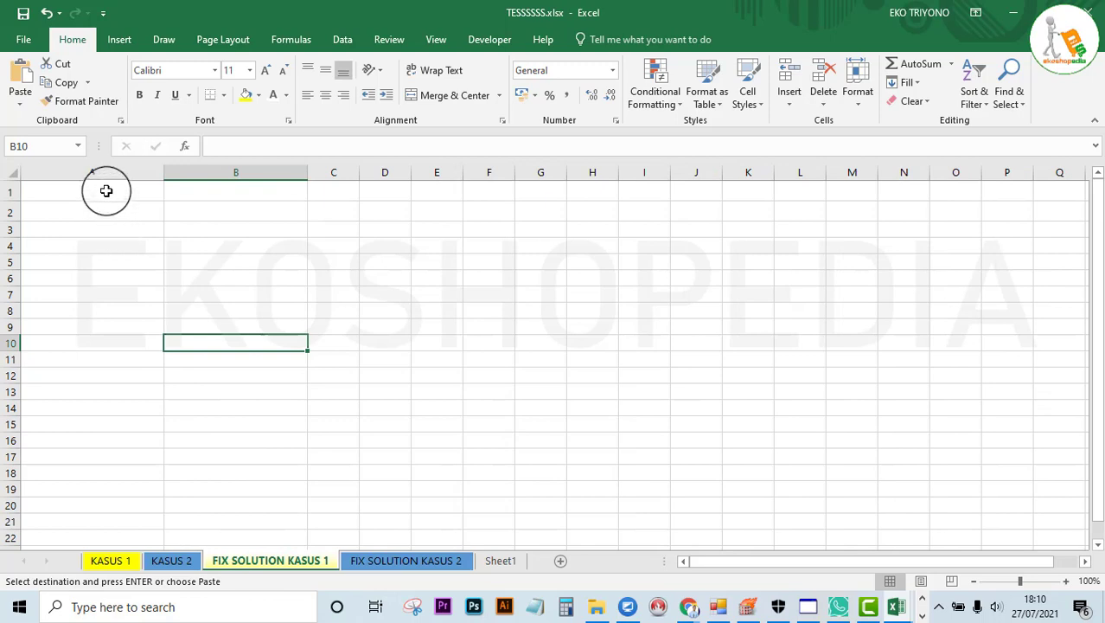
click(182, 191)
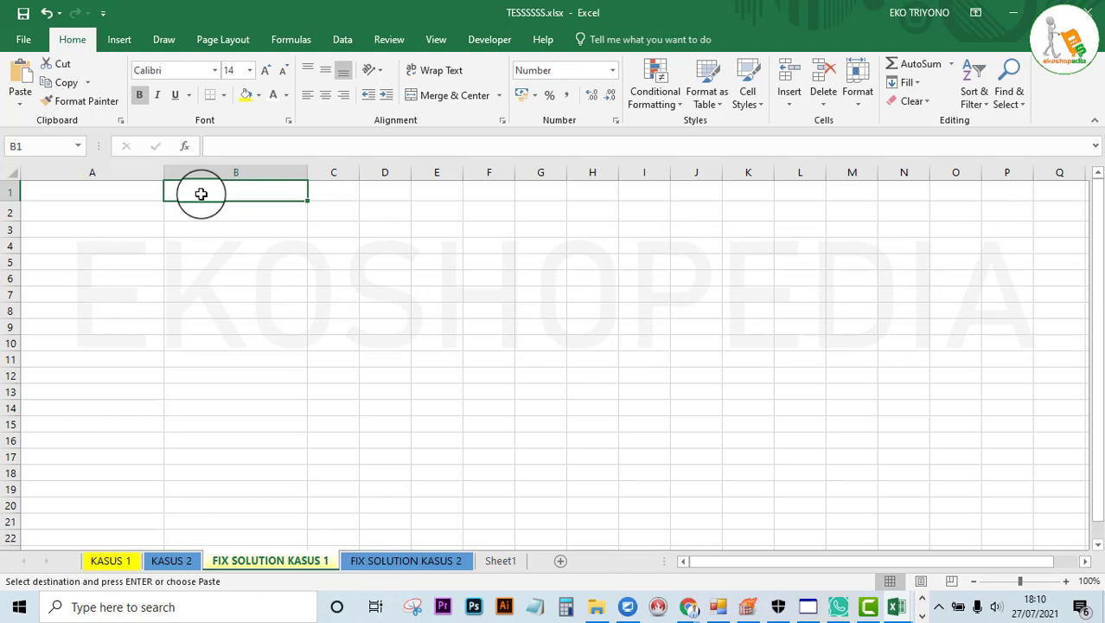
key(ctrl+v)
click(201, 192)
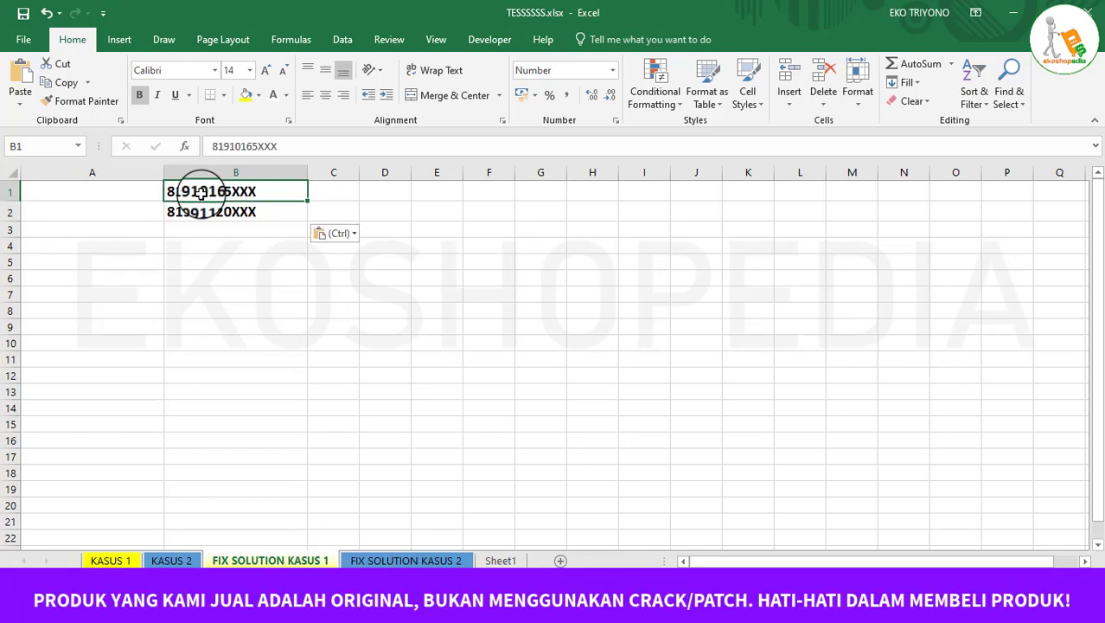
click(197, 212)
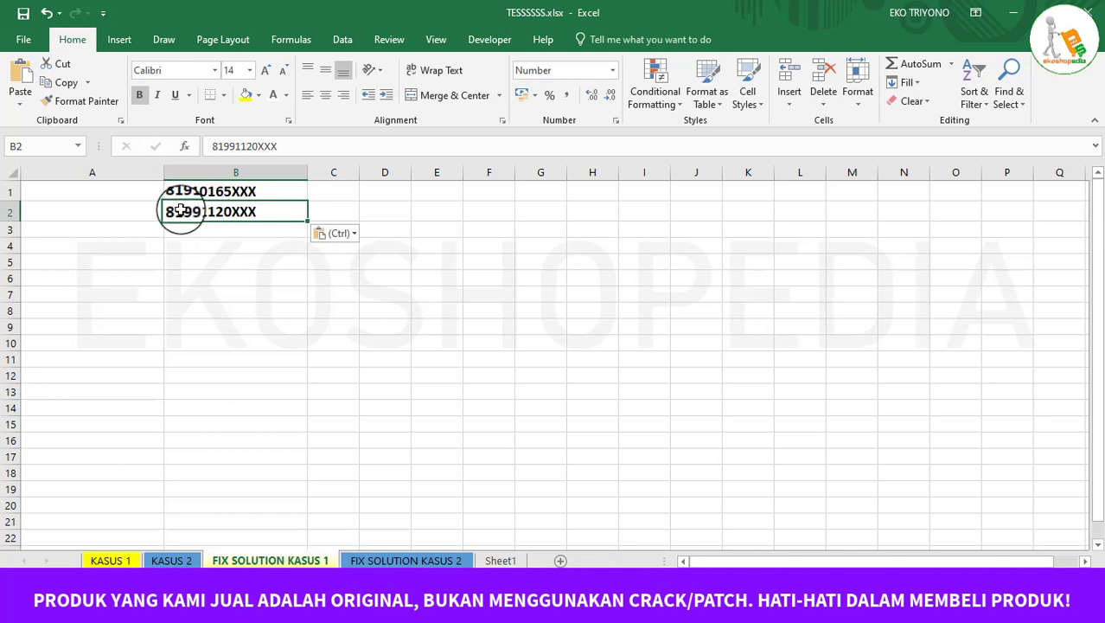
- Enter the formula ="62"&B1 in cell A1 to add the 62 prefix to the first number
click(134, 192)
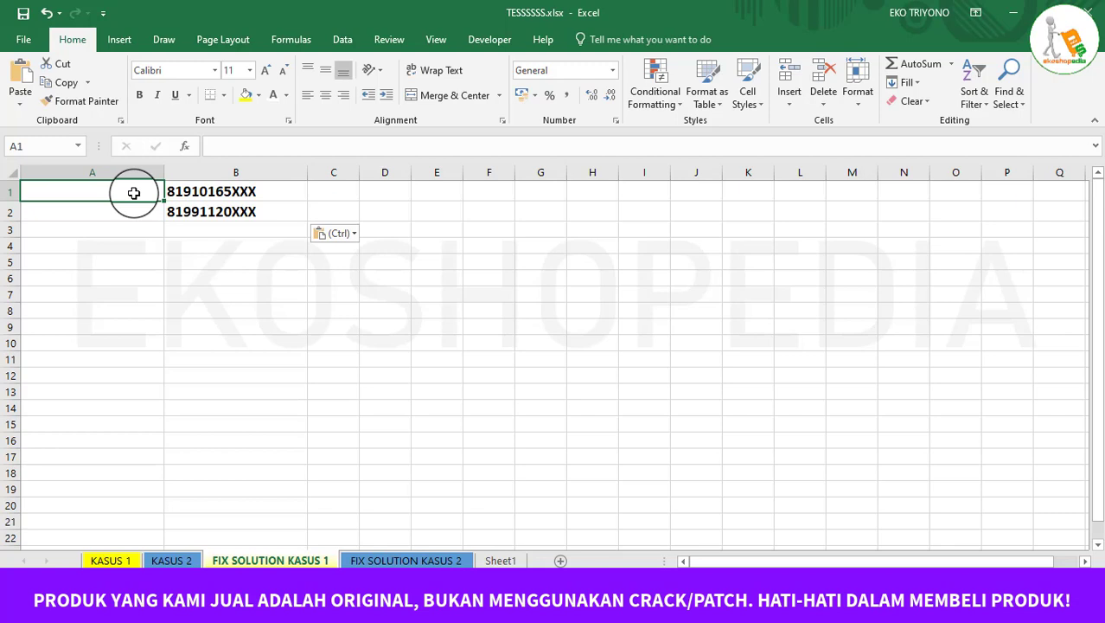
text(=)
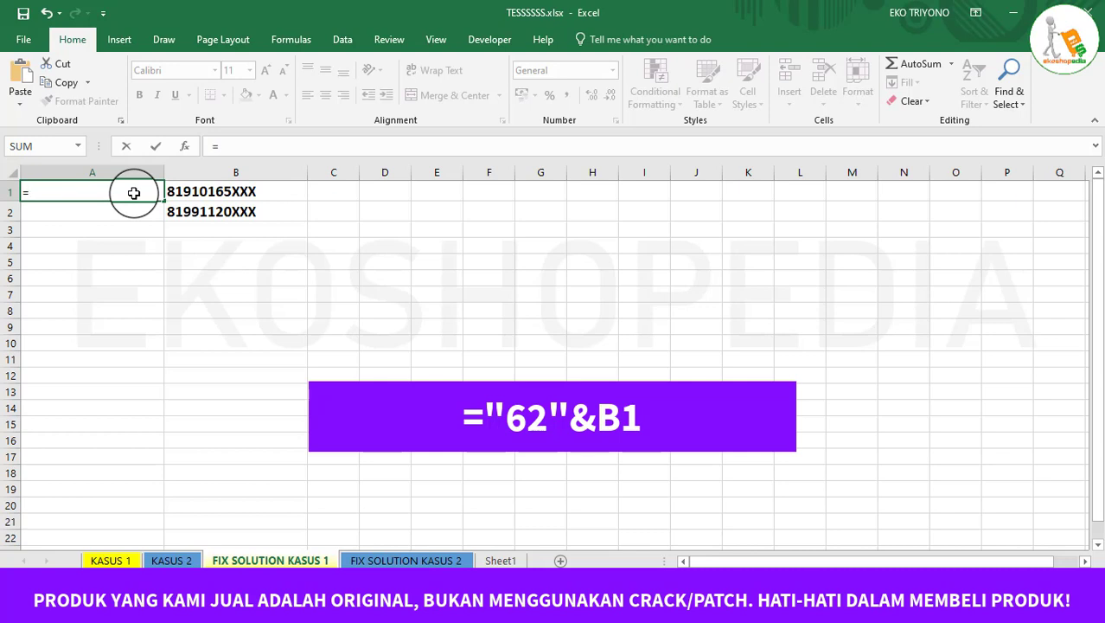
text(")
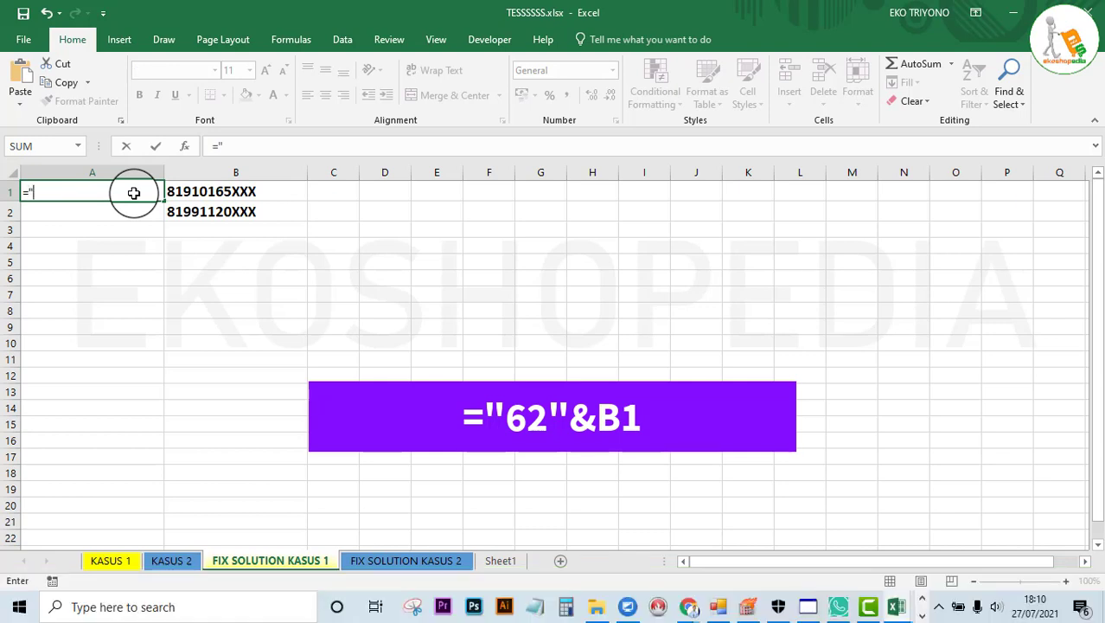
text(62"&)
click(192, 190)
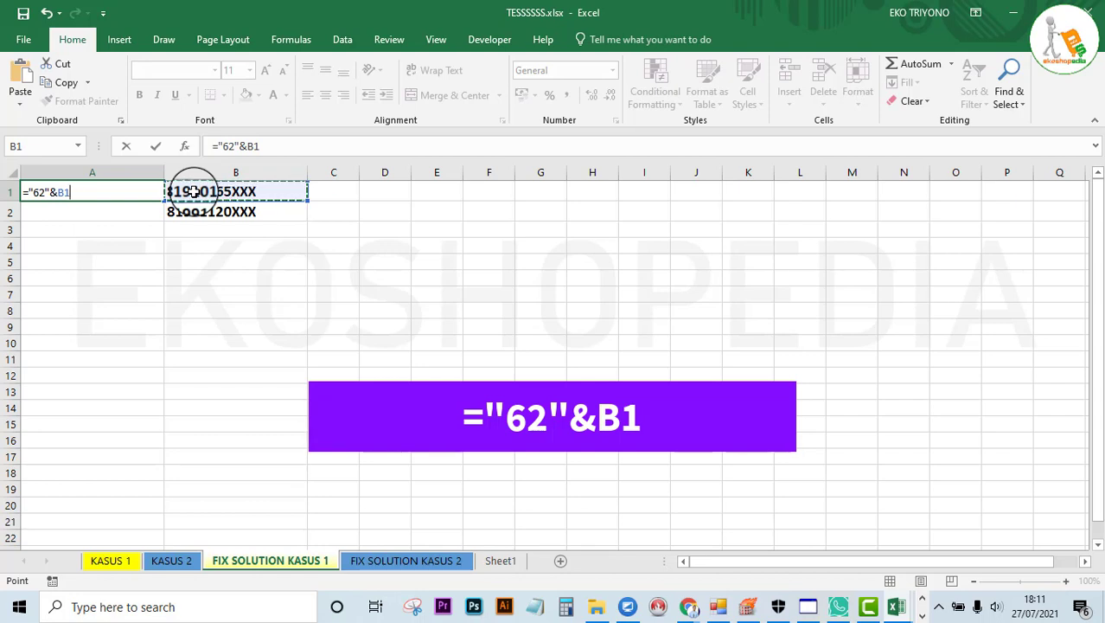
key(Return)
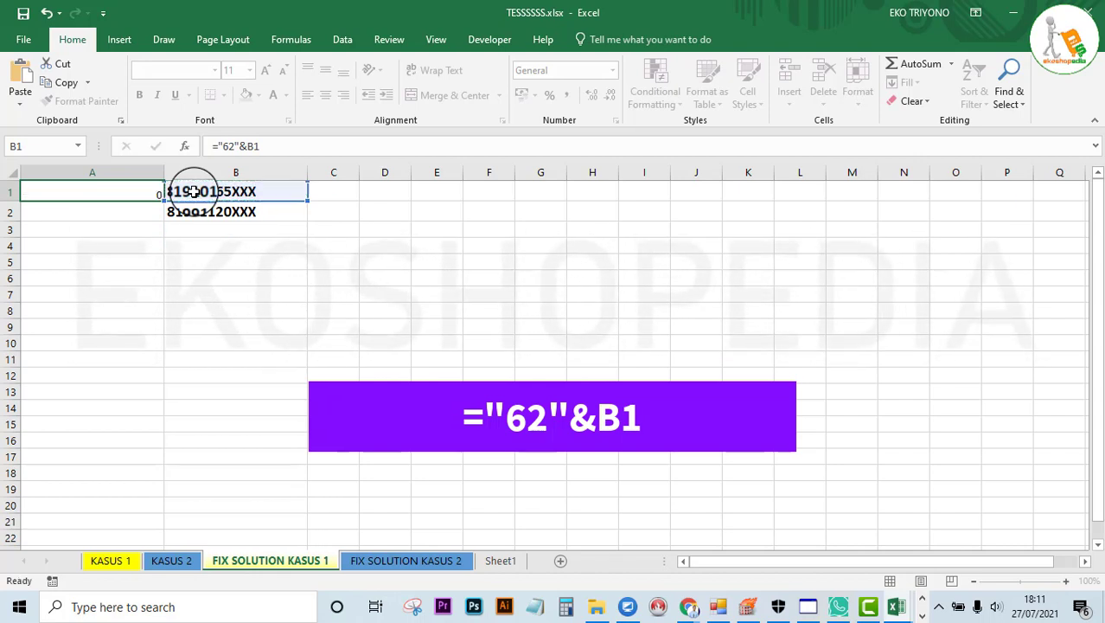
- Fill the prefix formula from A1 down to A2
click(121, 190)
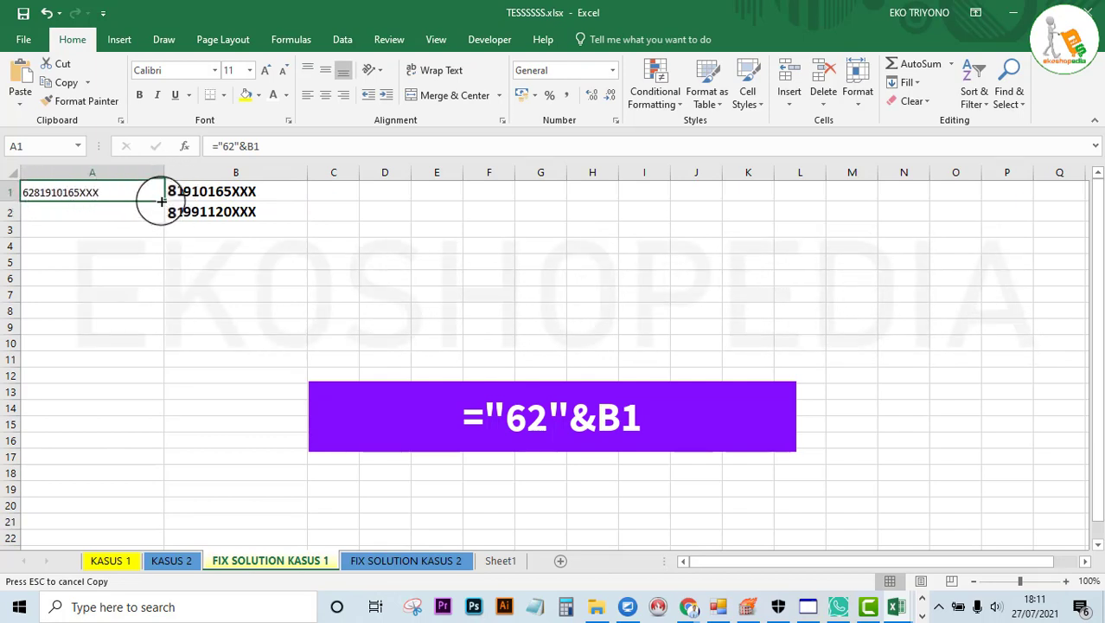
drag(164, 201, 162, 219)
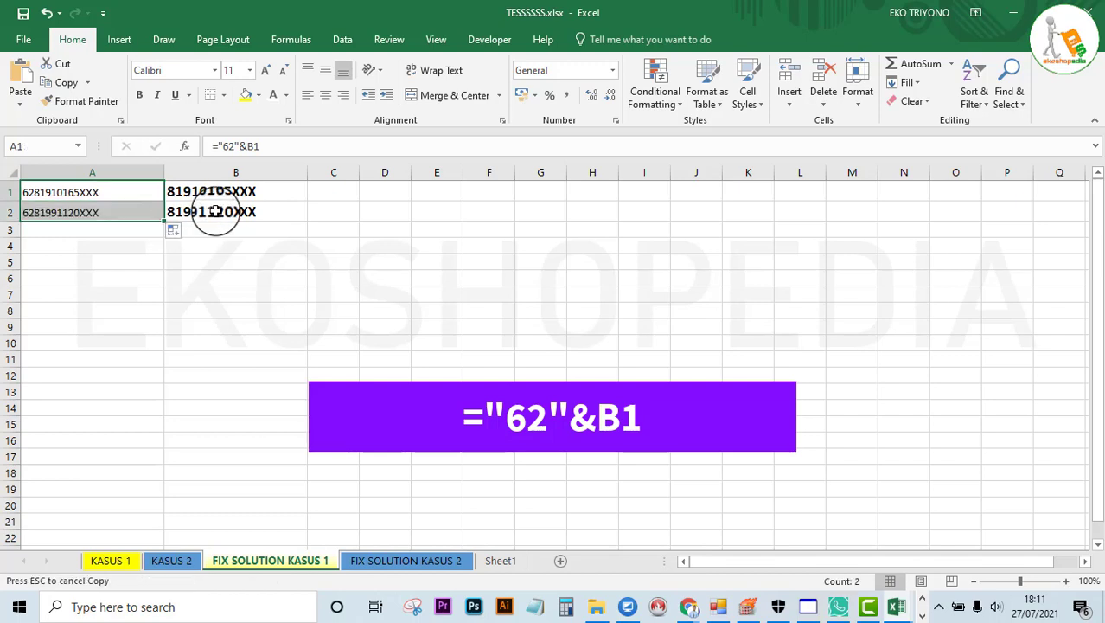
click(142, 212)
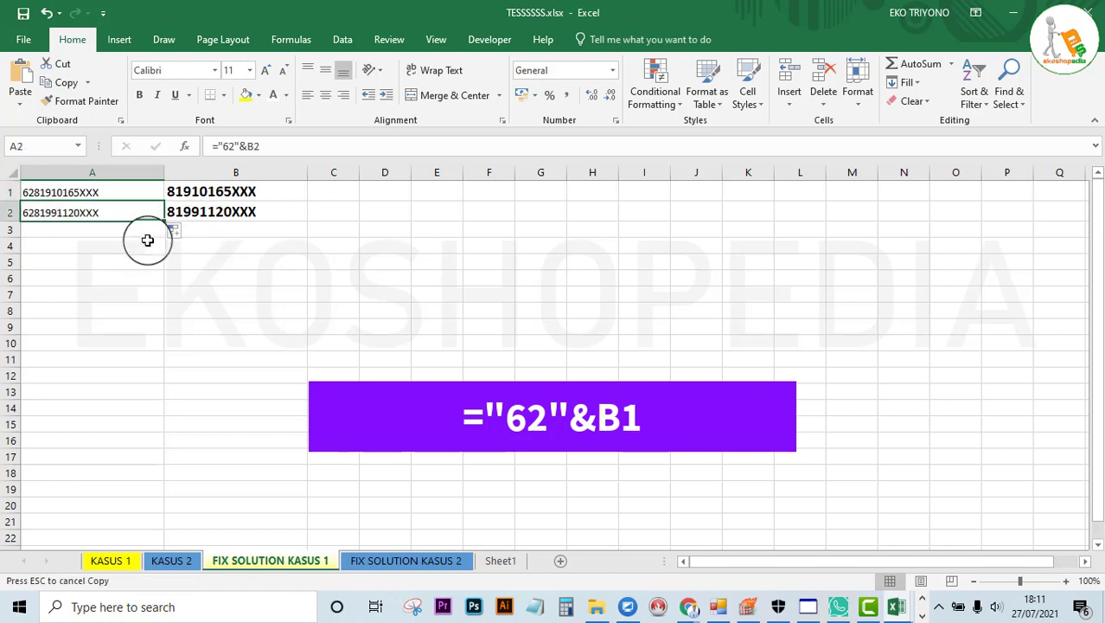
- Copy the prefixed numbers in A1:A2 and select cell B1 on the KASUS 1 sheet as the destination
drag(128, 193, 124, 208)
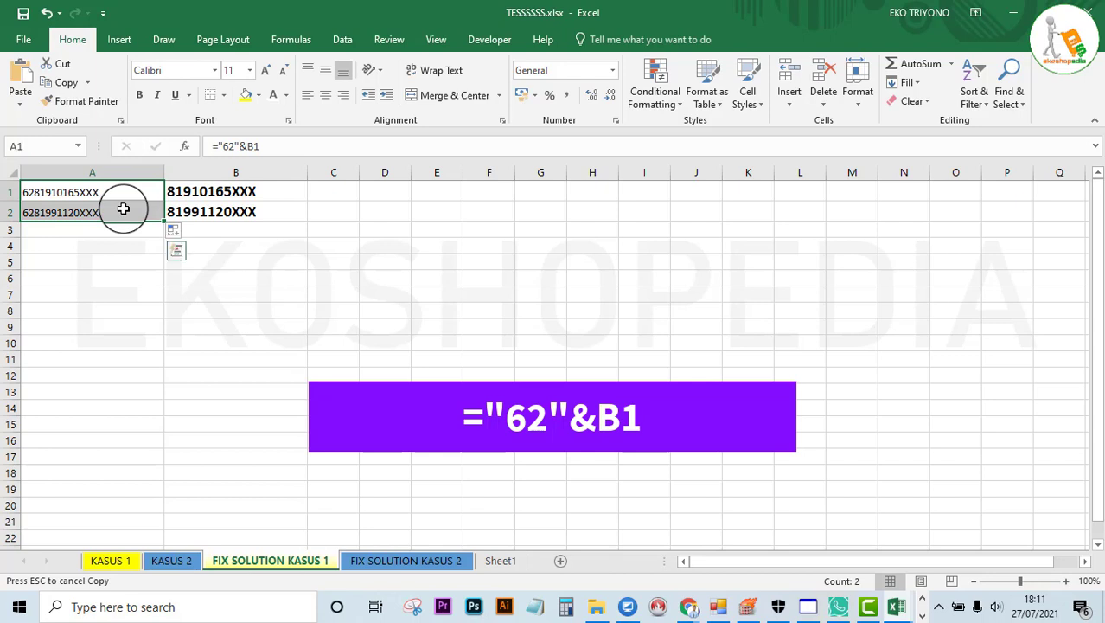
key(ctrl+c)
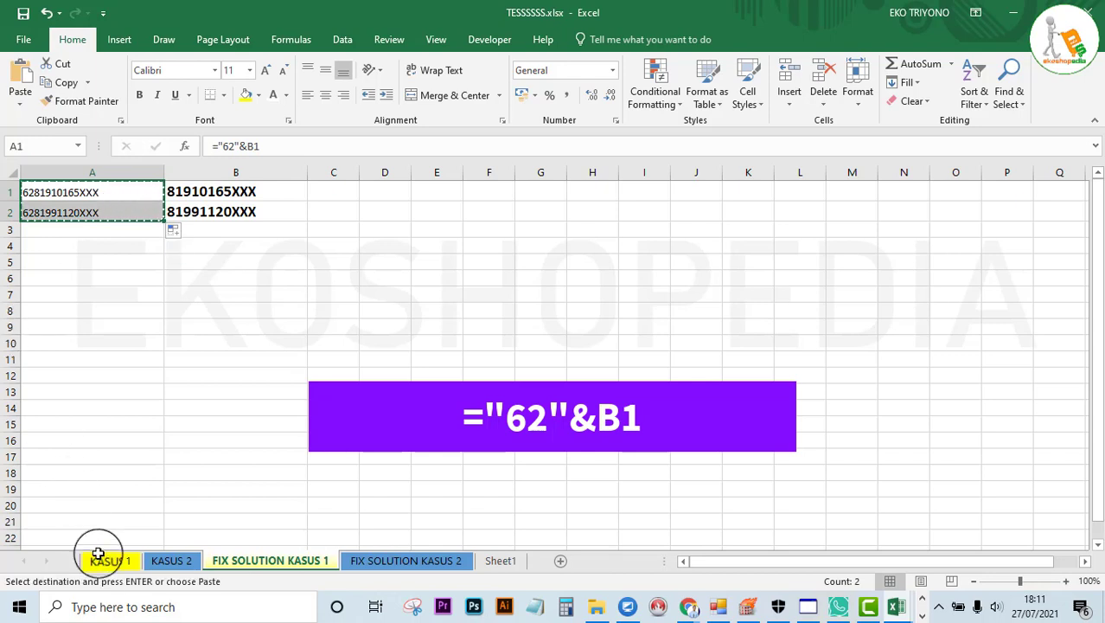
click(105, 562)
click(224, 191)
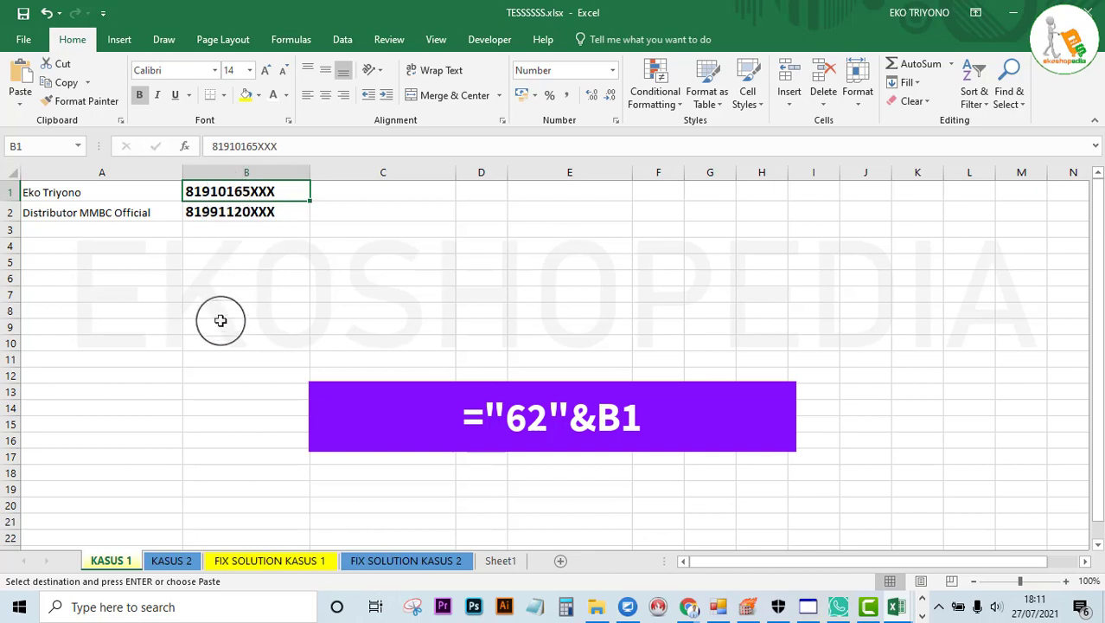
- Try a normal paste of the copied formula cells over B1:B2 of KASUS 1, and undo it
key(ctrl+v)
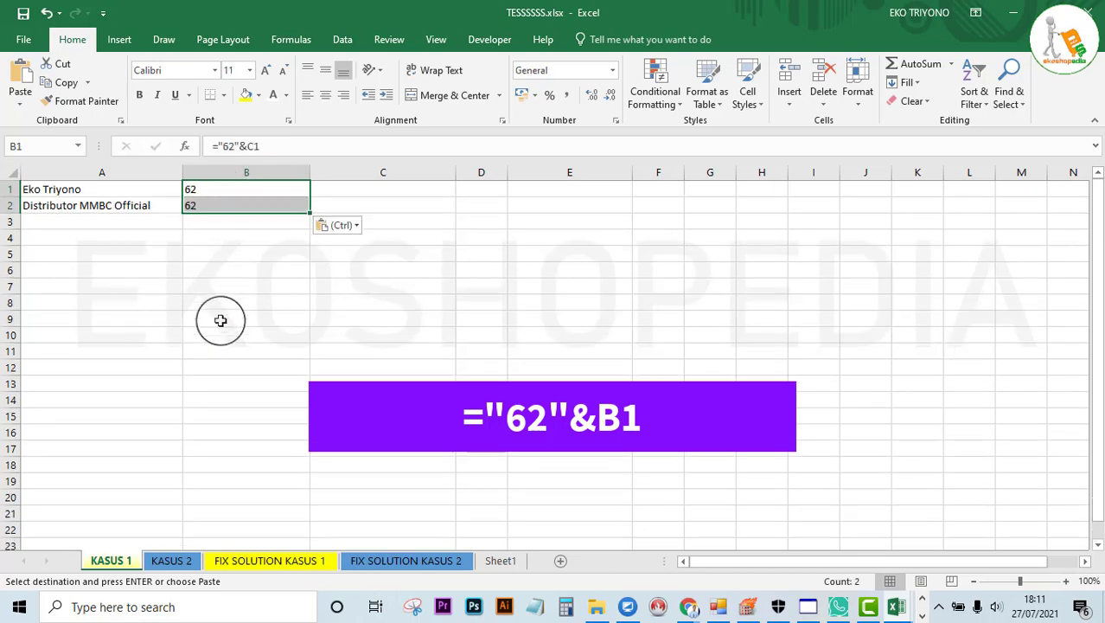
click(229, 249)
click(229, 191)
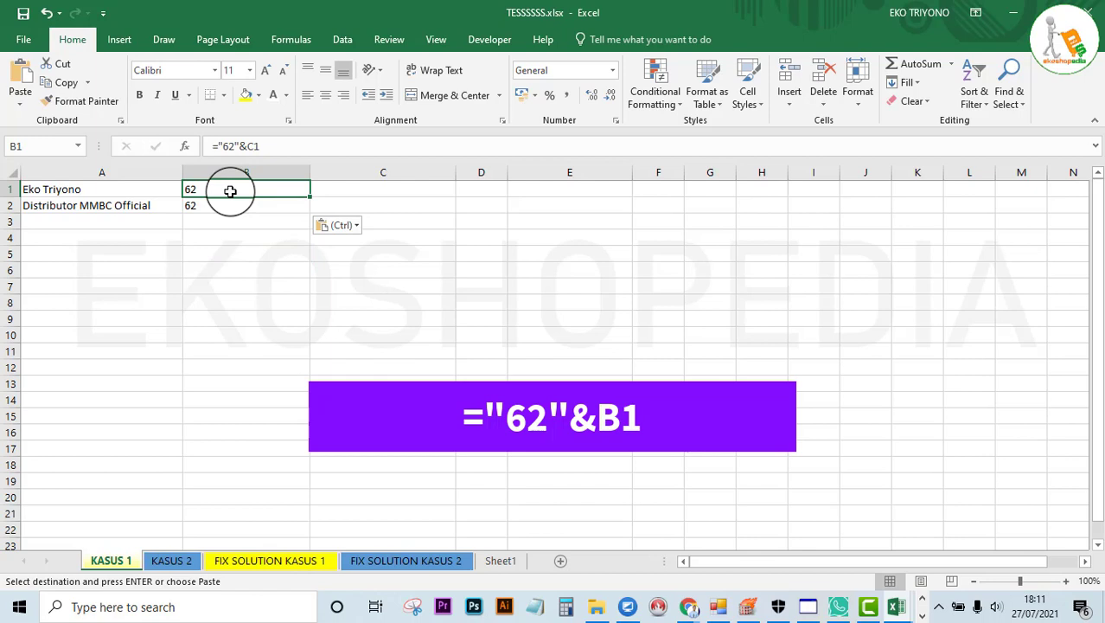
key(ctrl+z)
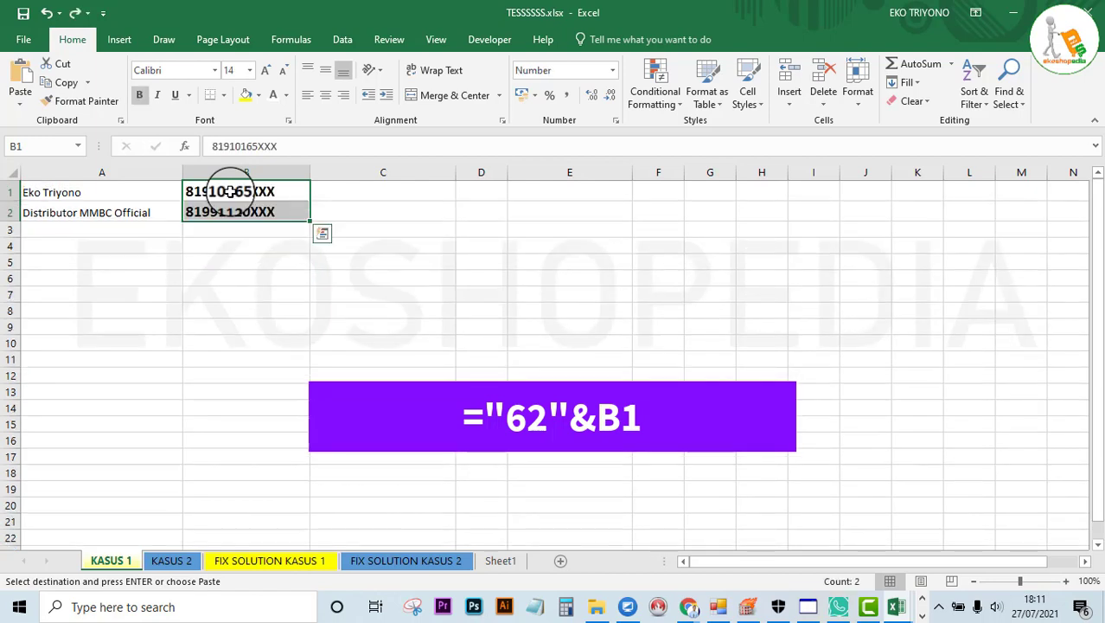
- Paste the copied prefixed numbers as values only over B1:B2 of KASUS 1
click(230, 191)
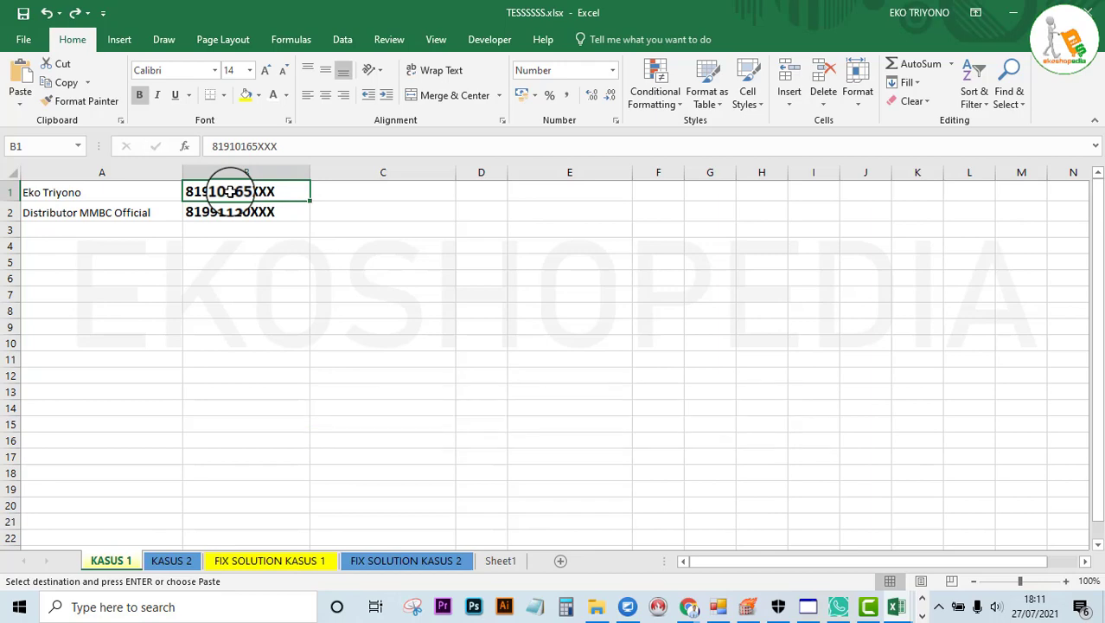
right_click(229, 191)
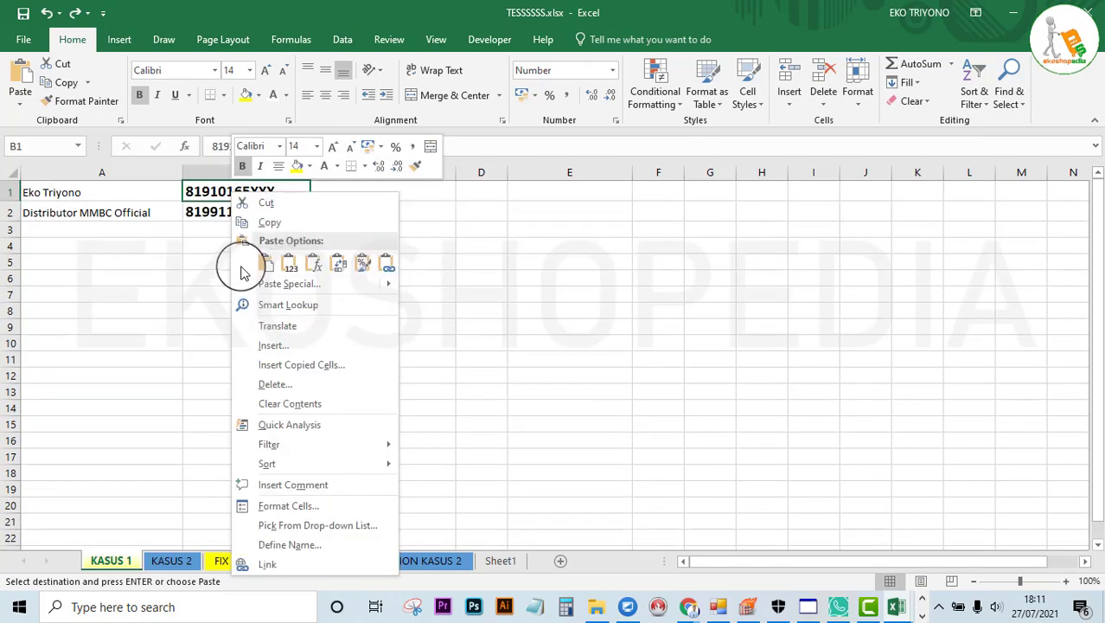
click(290, 267)
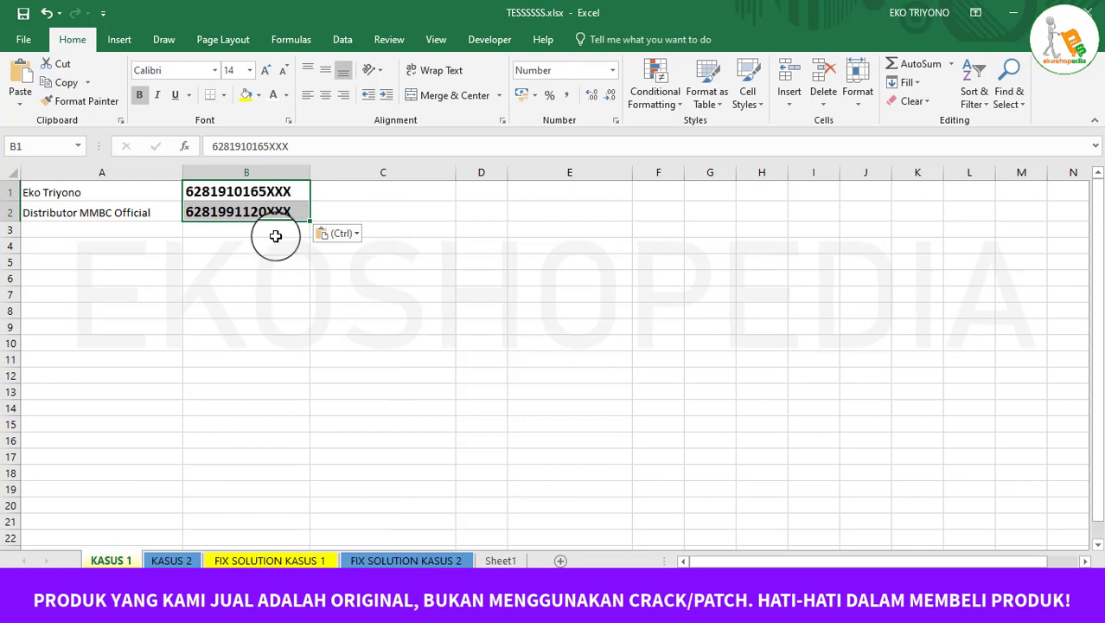
click(274, 234)
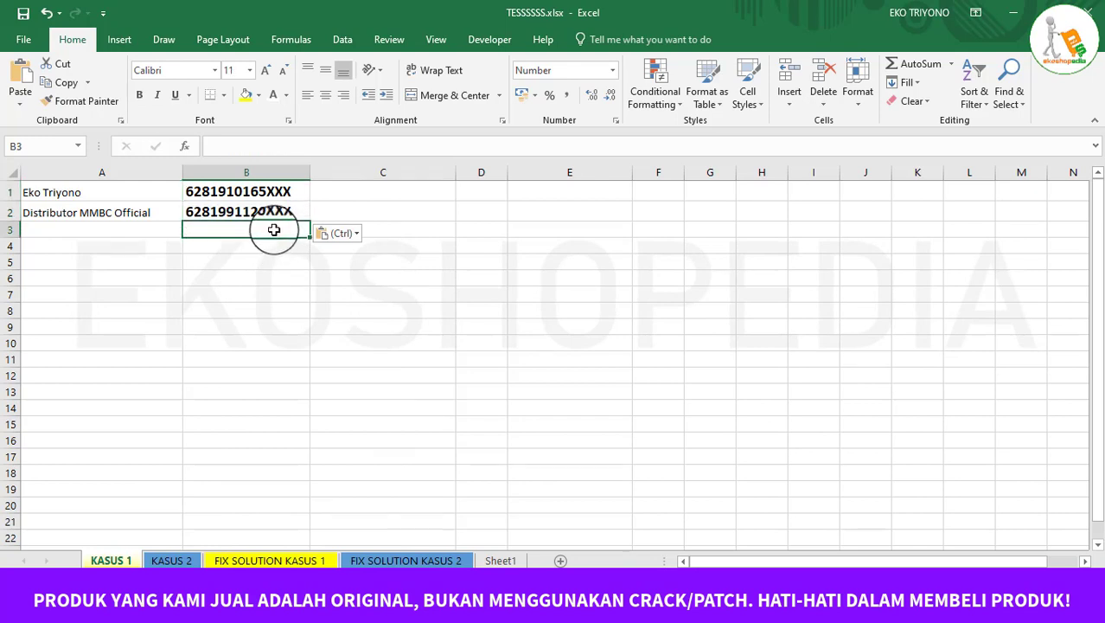
click(86, 245)
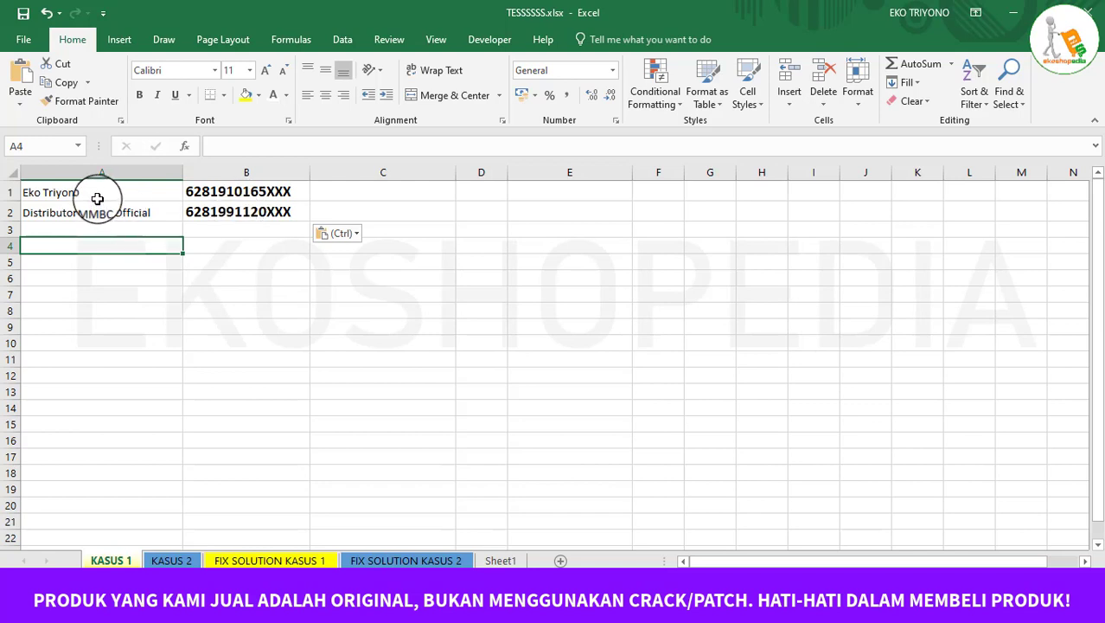
drag(67, 190, 192, 217)
drag(234, 227, 241, 237)
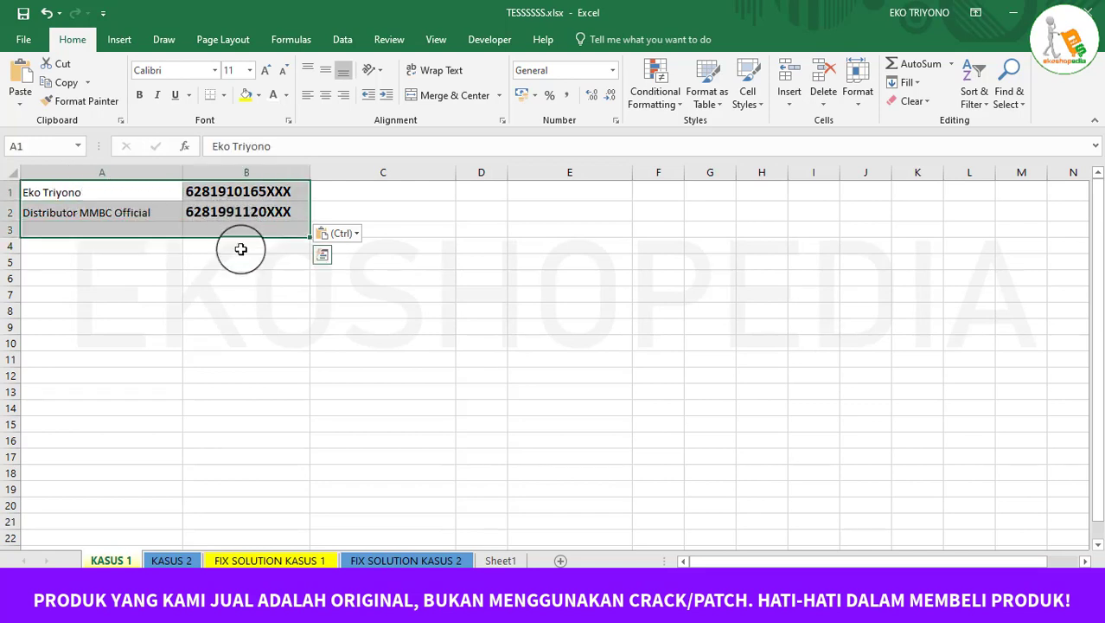
click(240, 249)
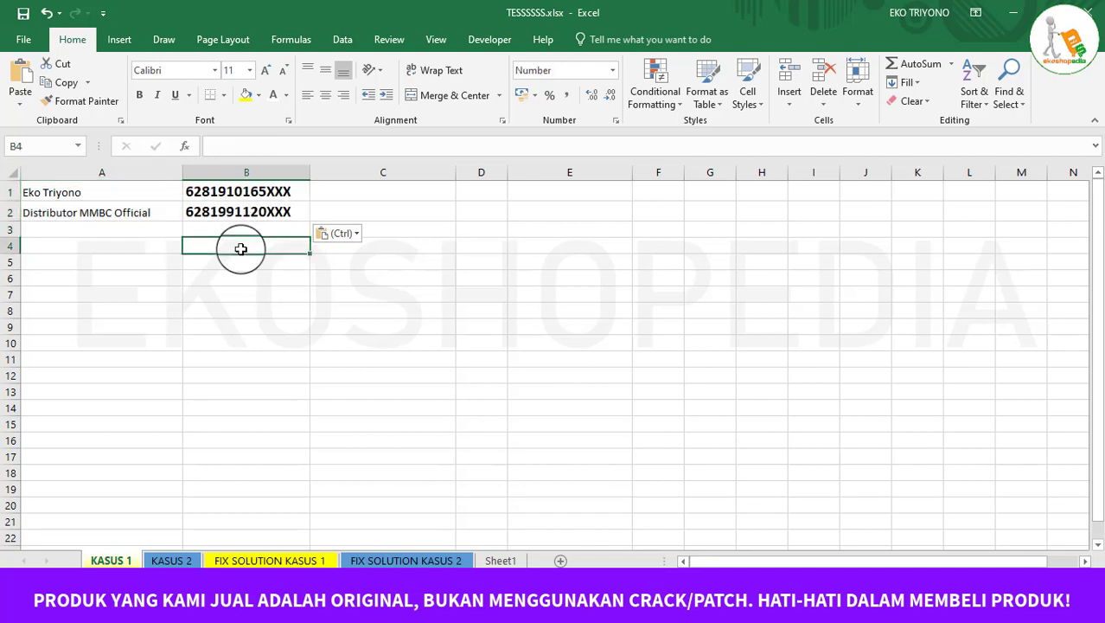
- Copy the phone numbers in B1:B2 of the KASUS 2 sheet into B1:B2 of the FIX SOLUTION KASUS 2 sheet
click(189, 559)
click(217, 292)
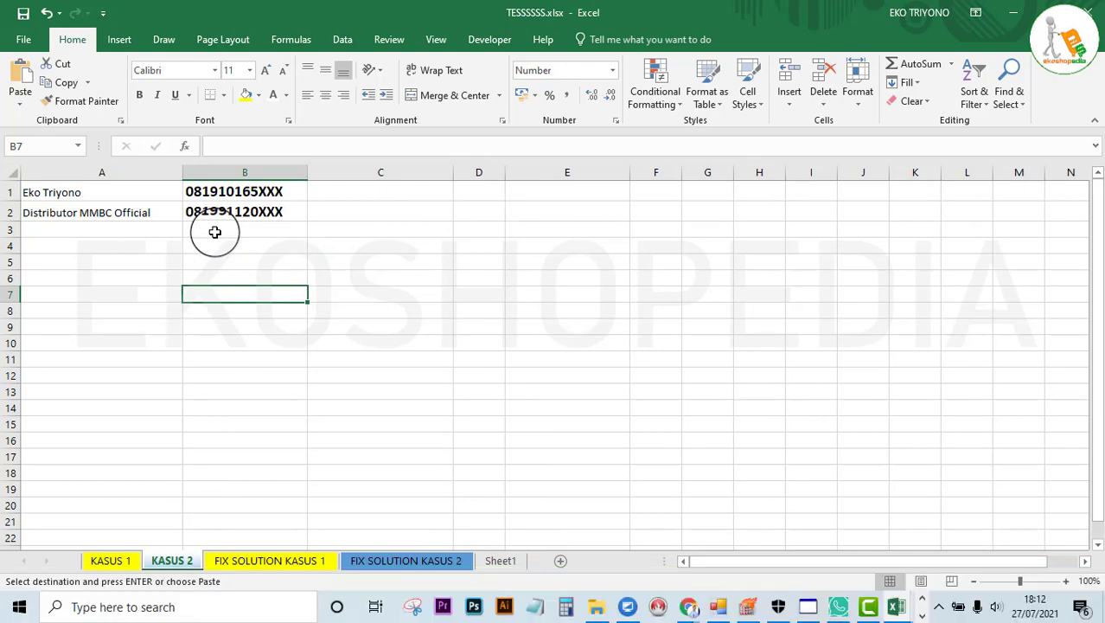
click(216, 230)
click(219, 245)
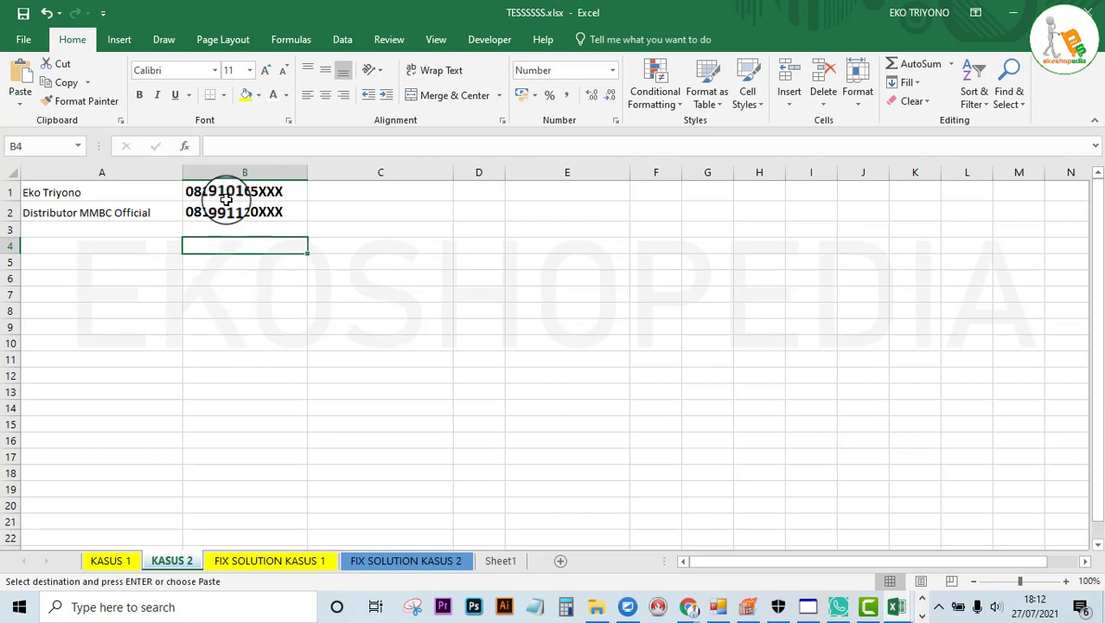
drag(226, 192, 227, 212)
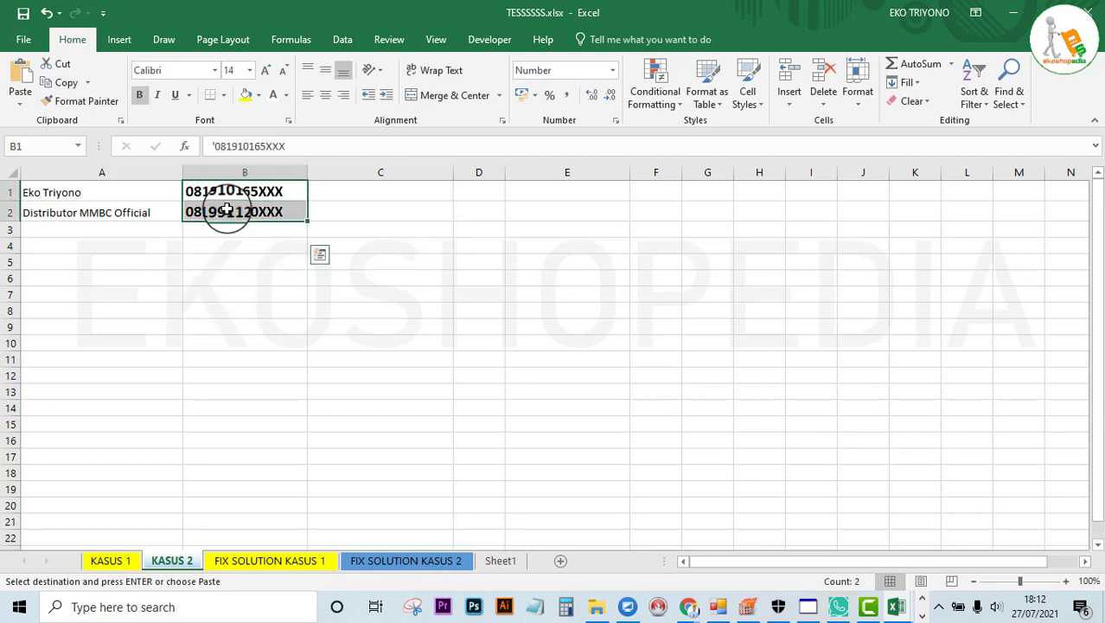
key(ctrl+c)
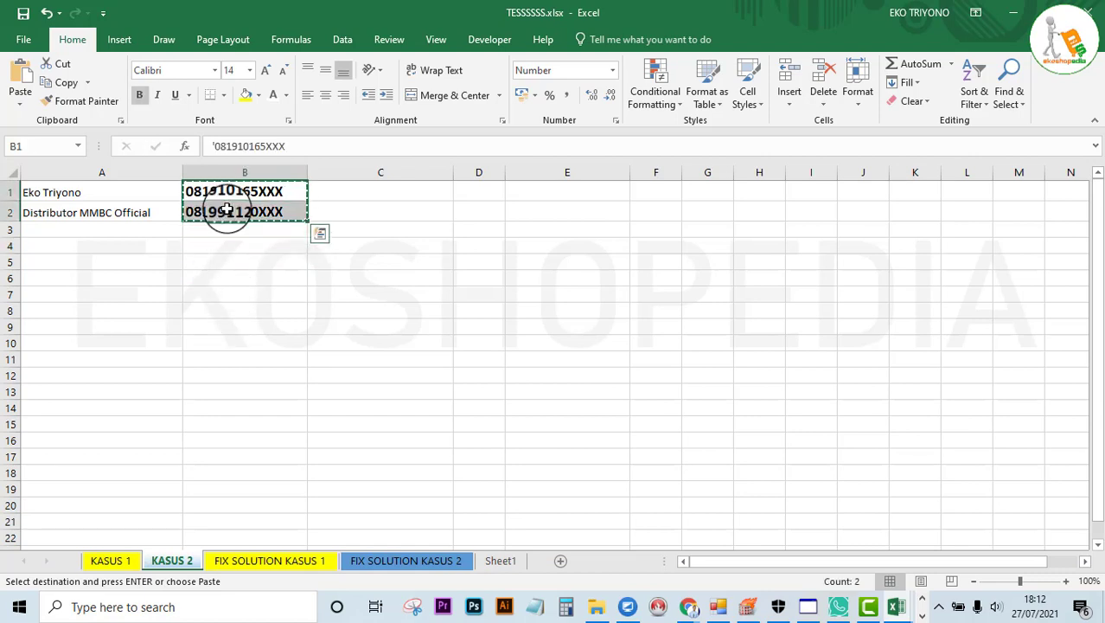
click(364, 562)
click(203, 194)
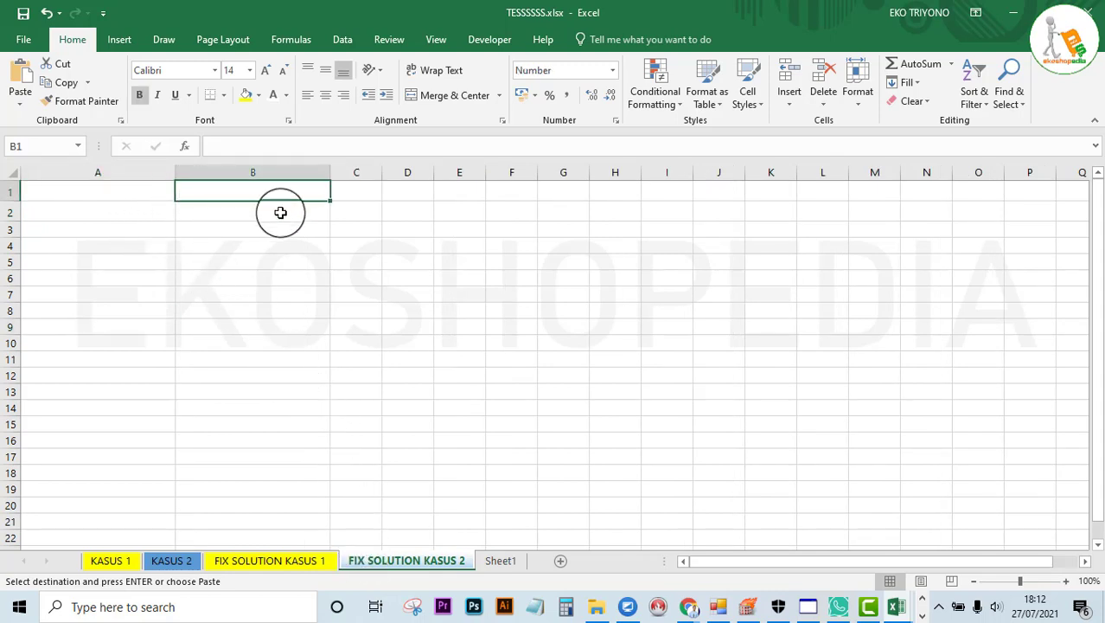
key(ctrl+v)
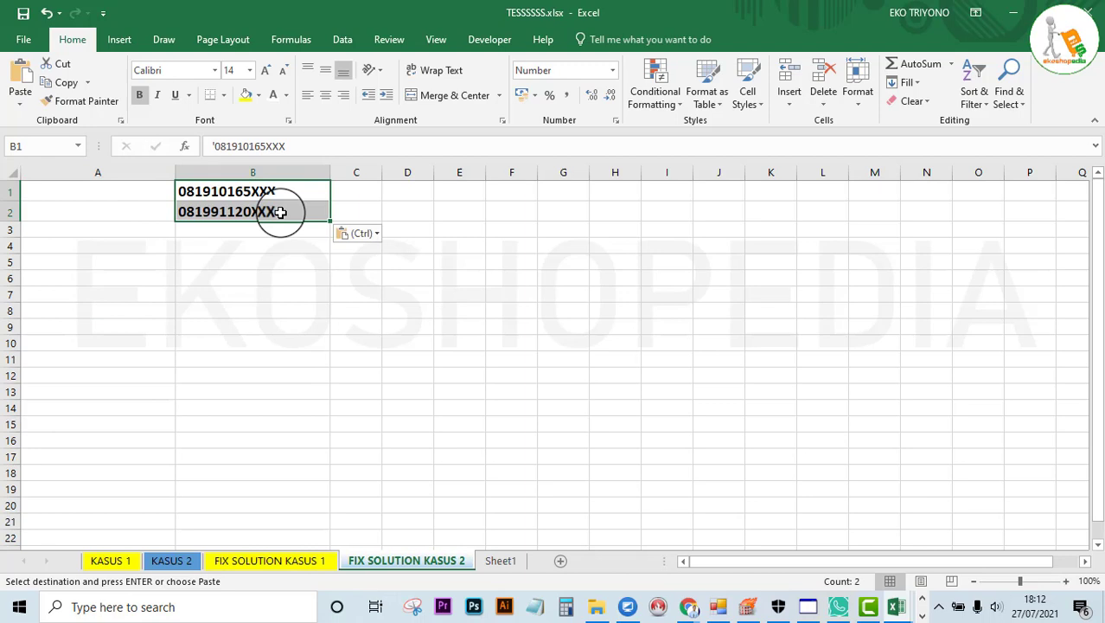
- Enter the formula =REPLACE(B1;1;1;"62") in A1 of FIX SOLUTION KASUS 2 and fill it down to A2
click(123, 188)
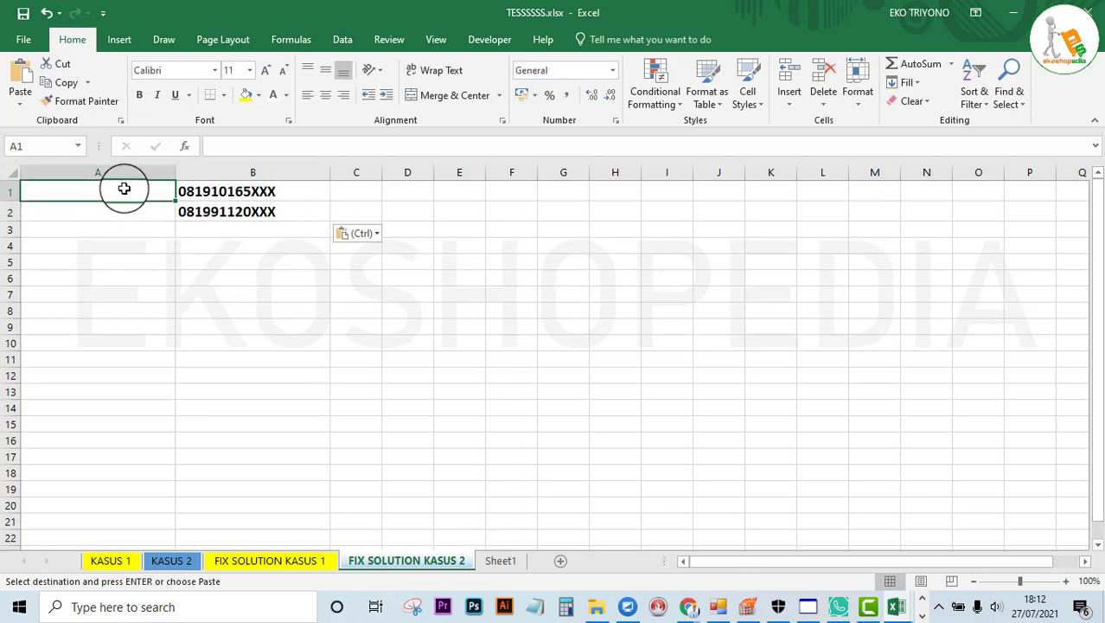
text(=)
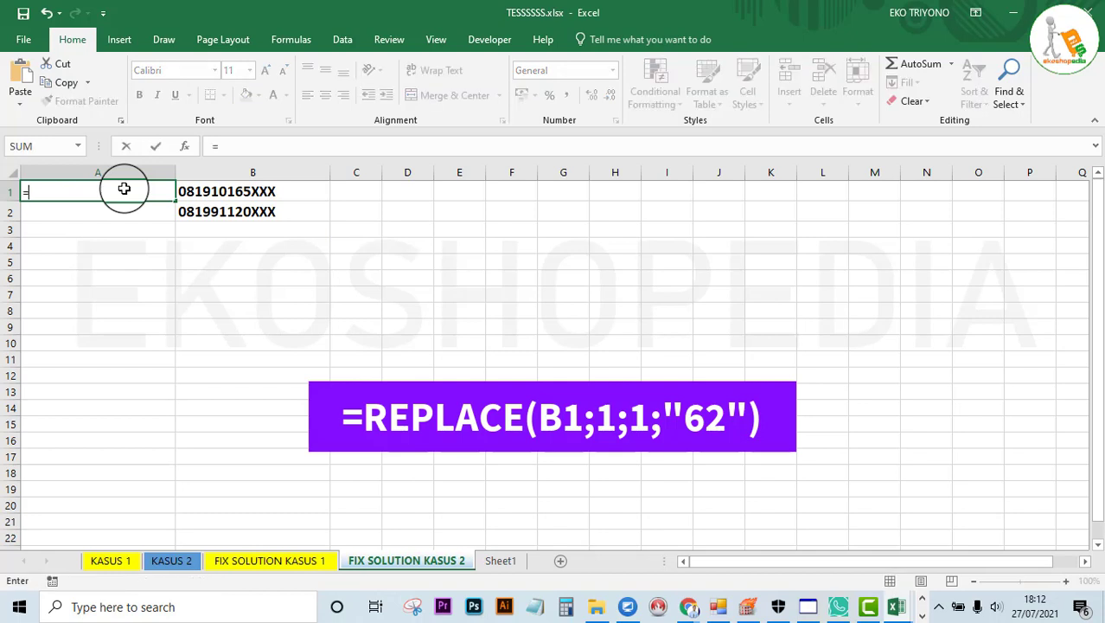
text(REPL)
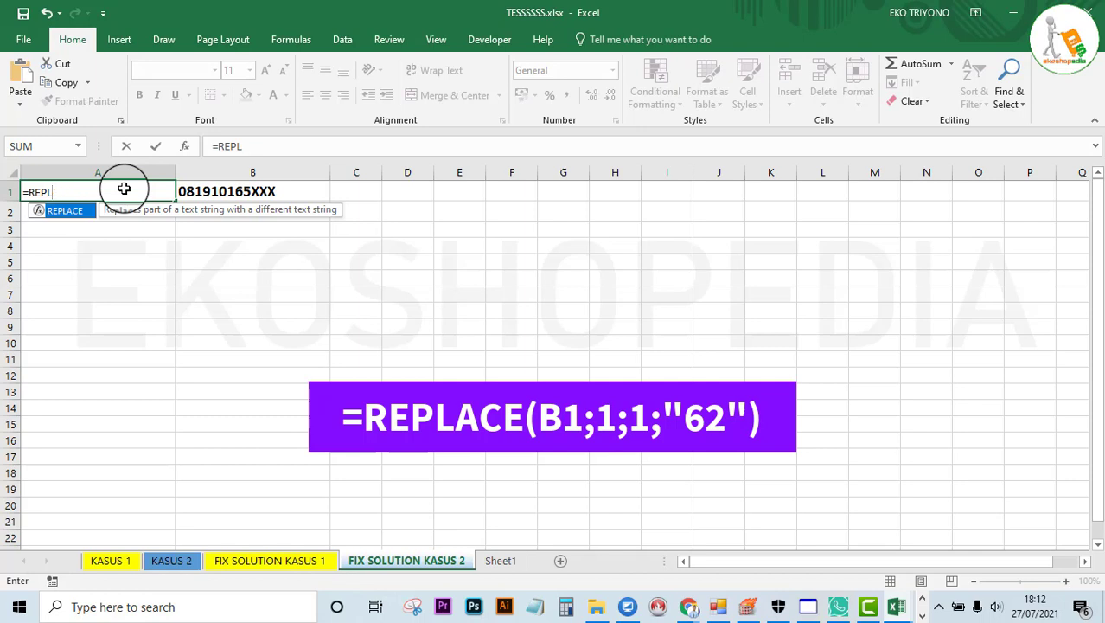
text(CA\)
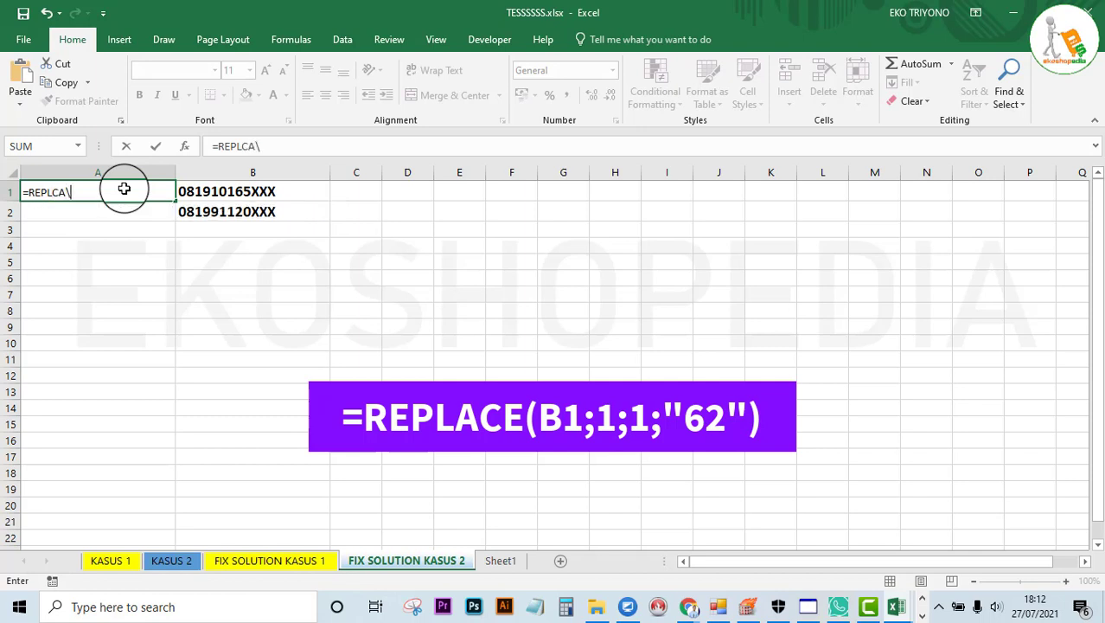
text(A)
key(BackSpace)
key(BackSpace)
text(ACE)
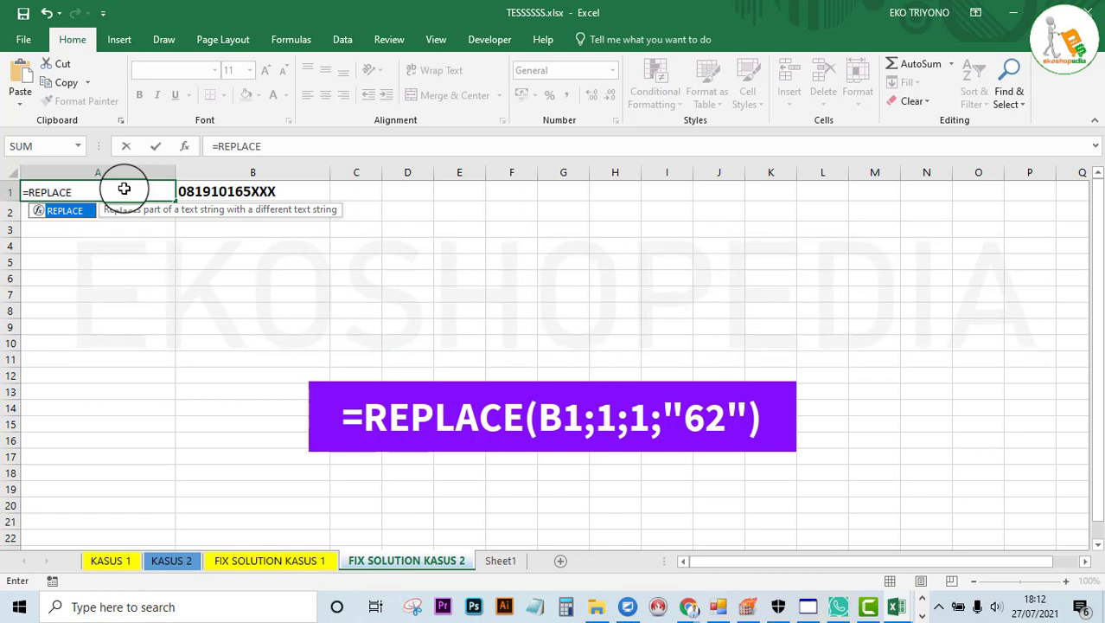
text(()
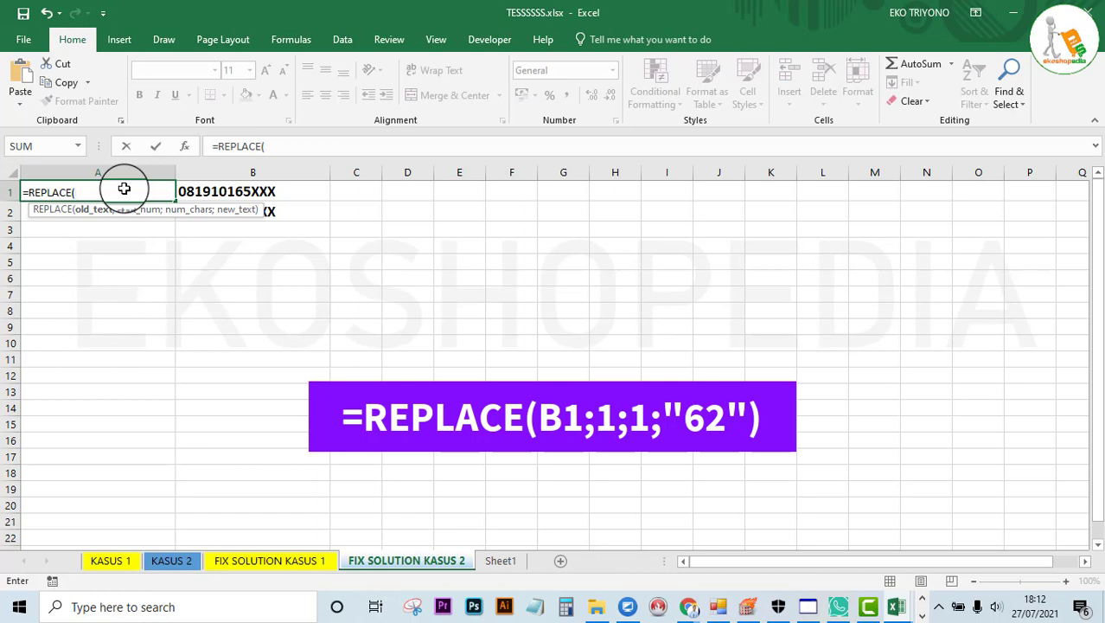
click(208, 191)
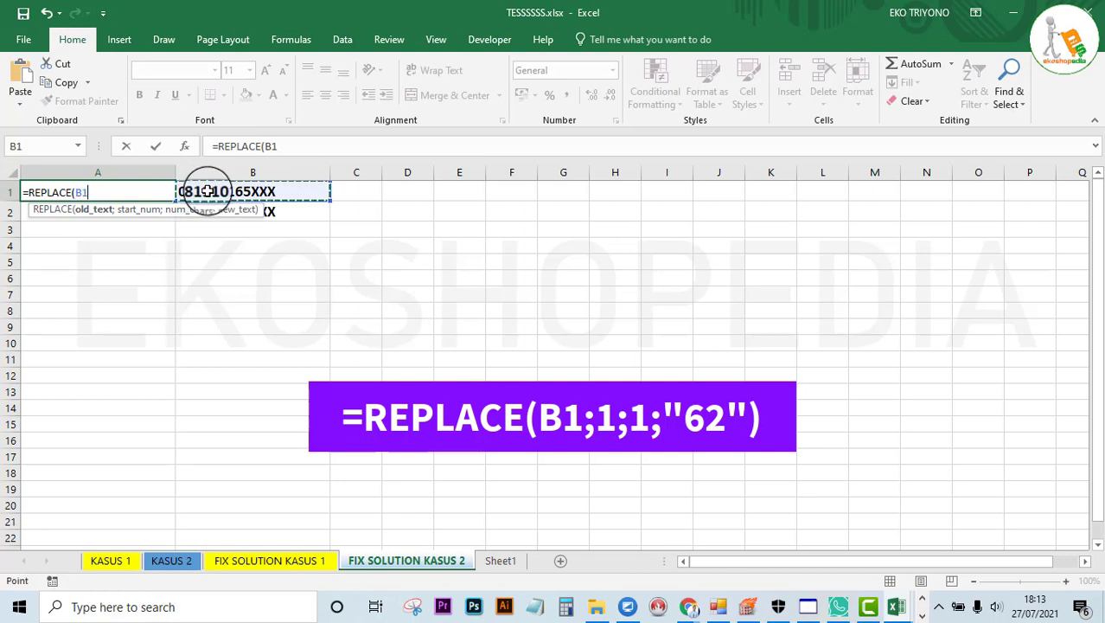
text(;1)
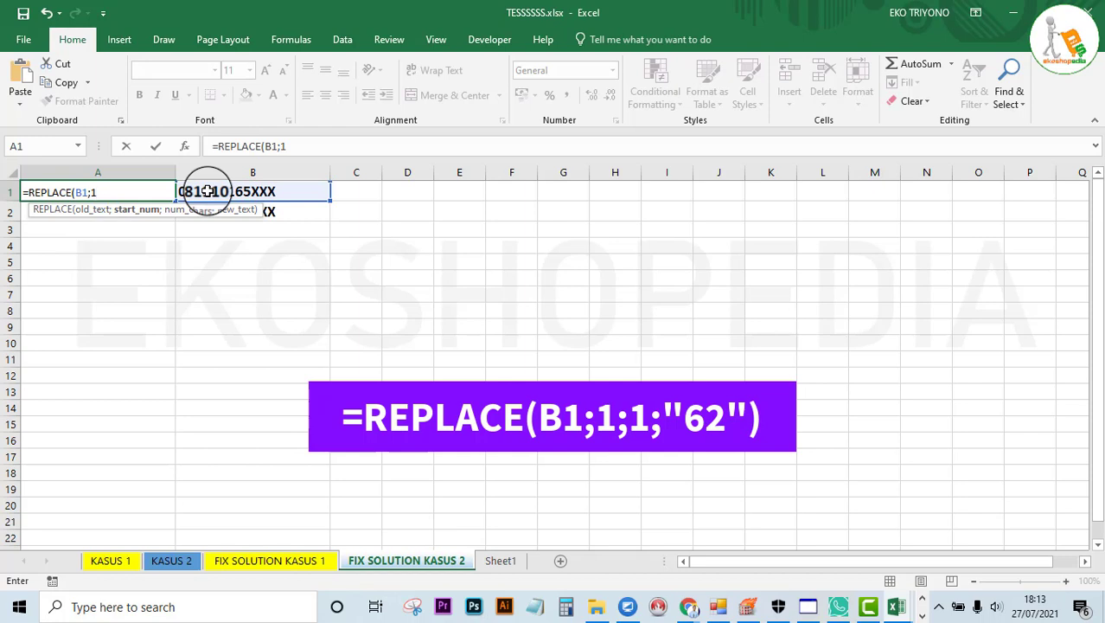
text(;1)
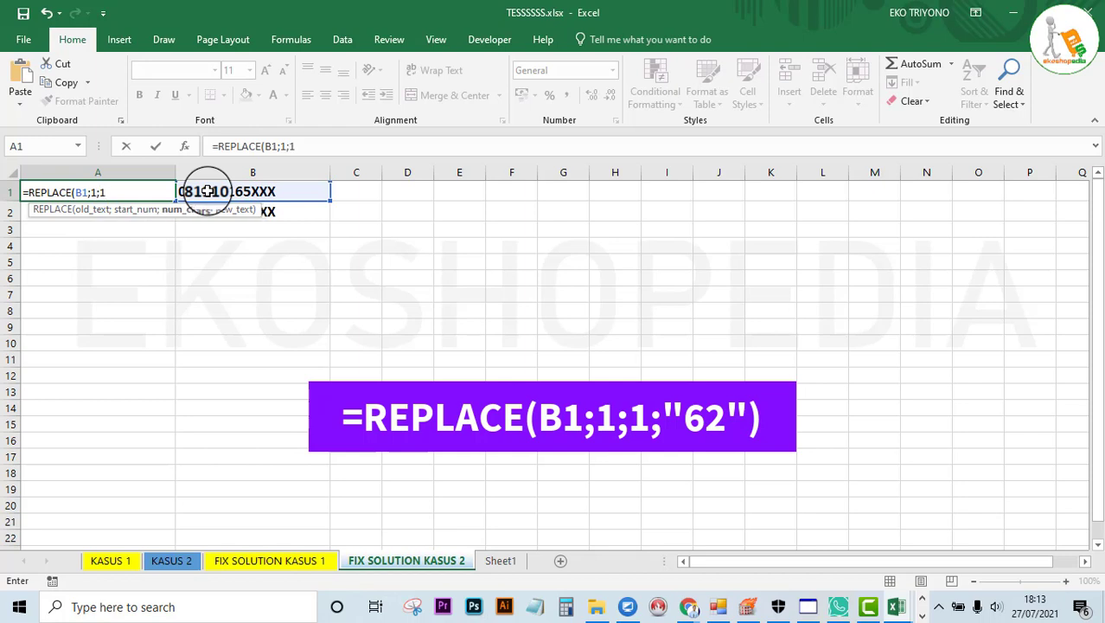
text(;"62)
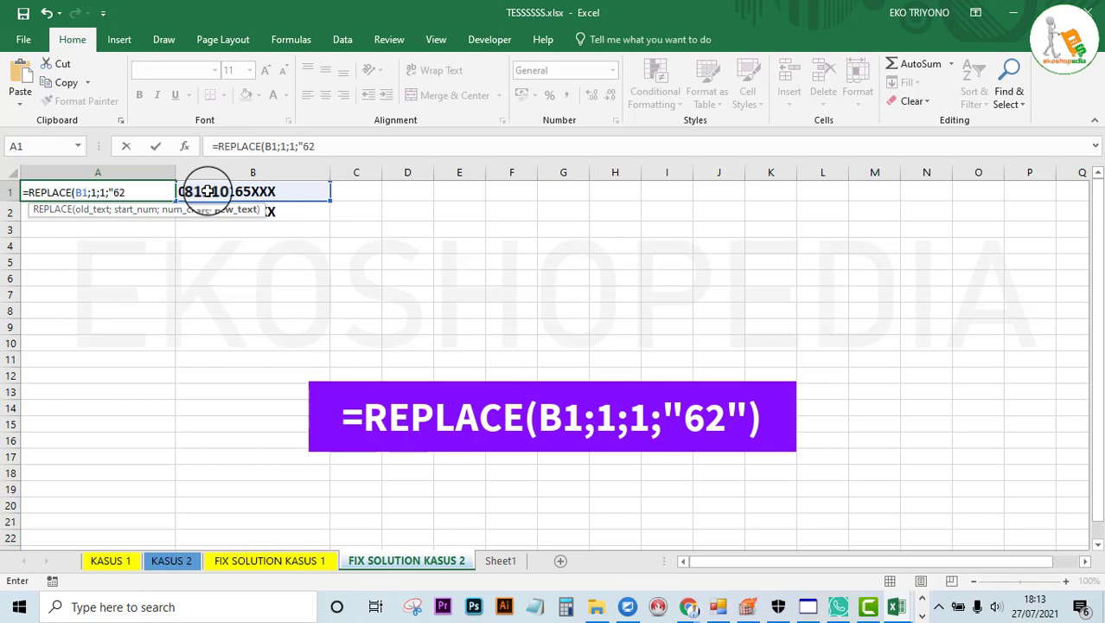
text("))
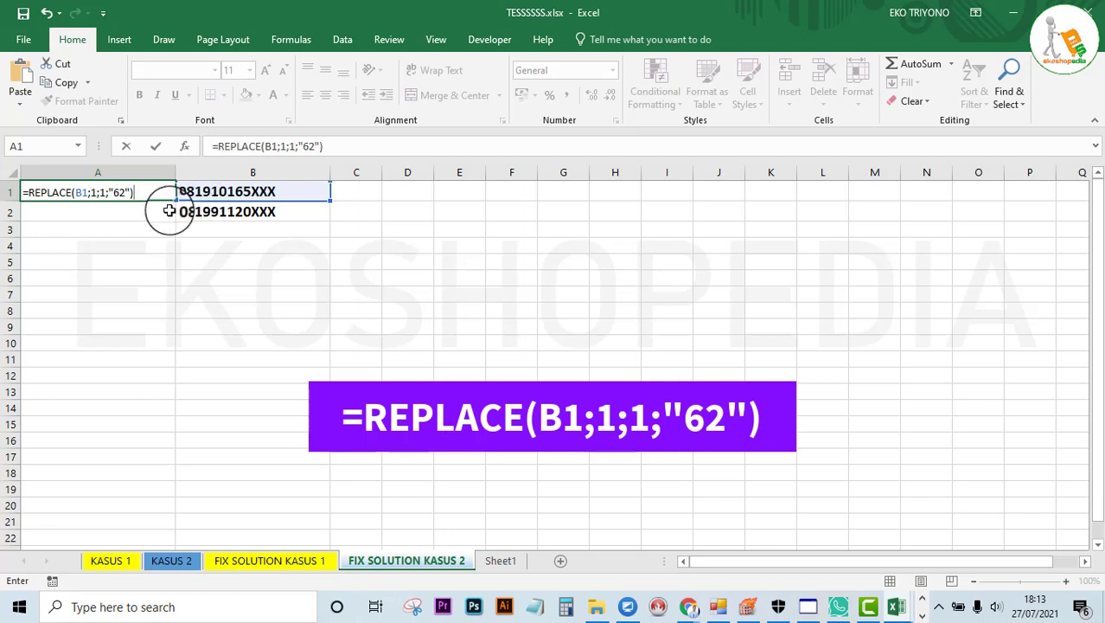
key(Return)
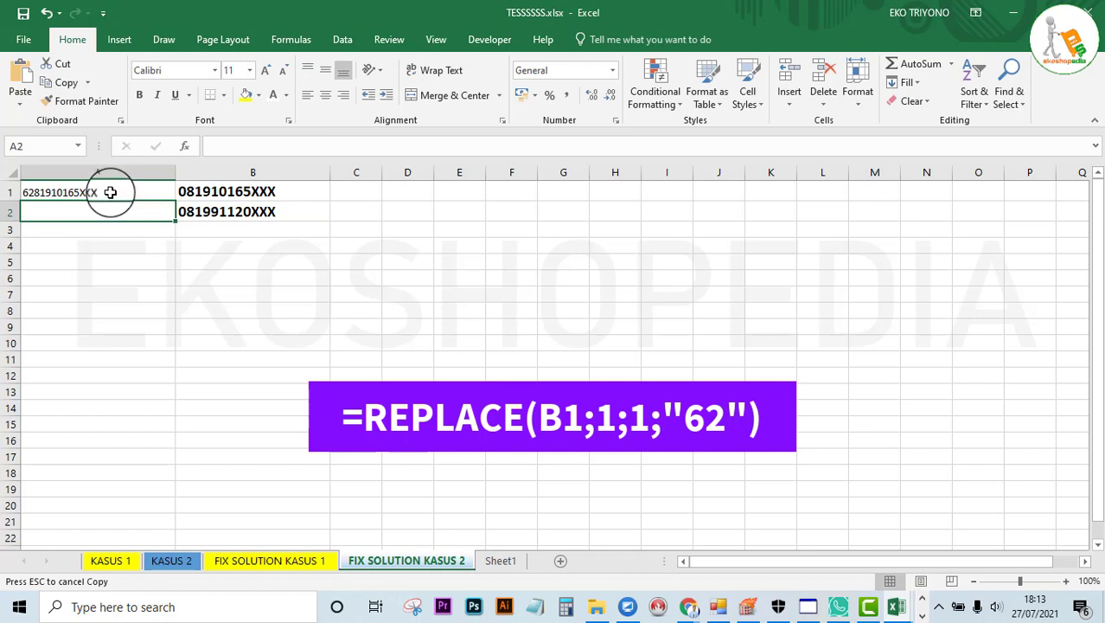
click(111, 192)
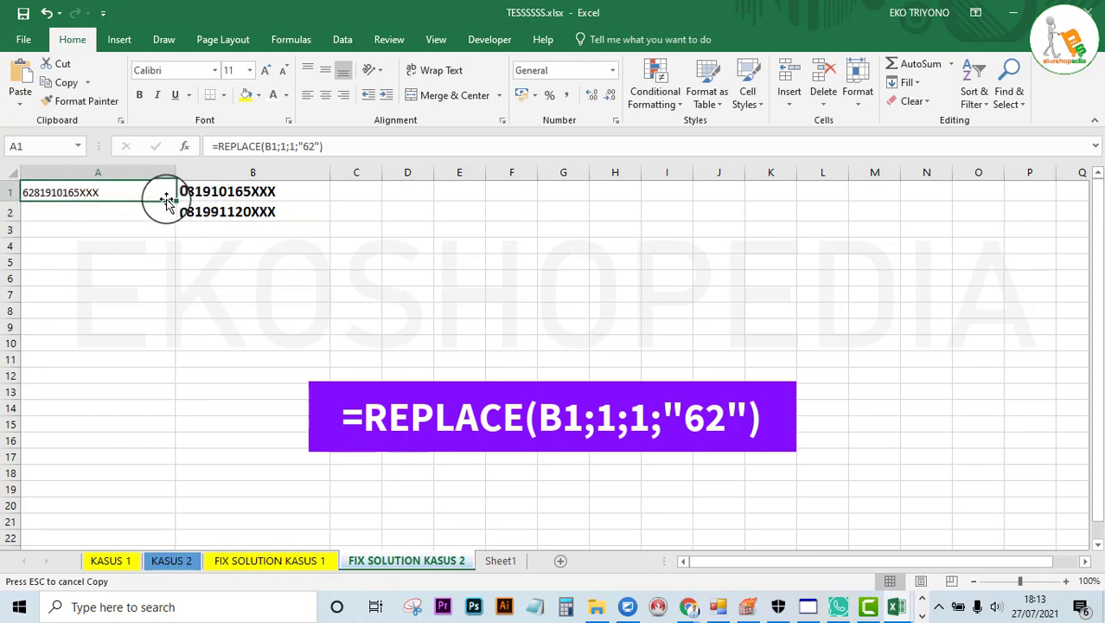
drag(174, 200, 172, 220)
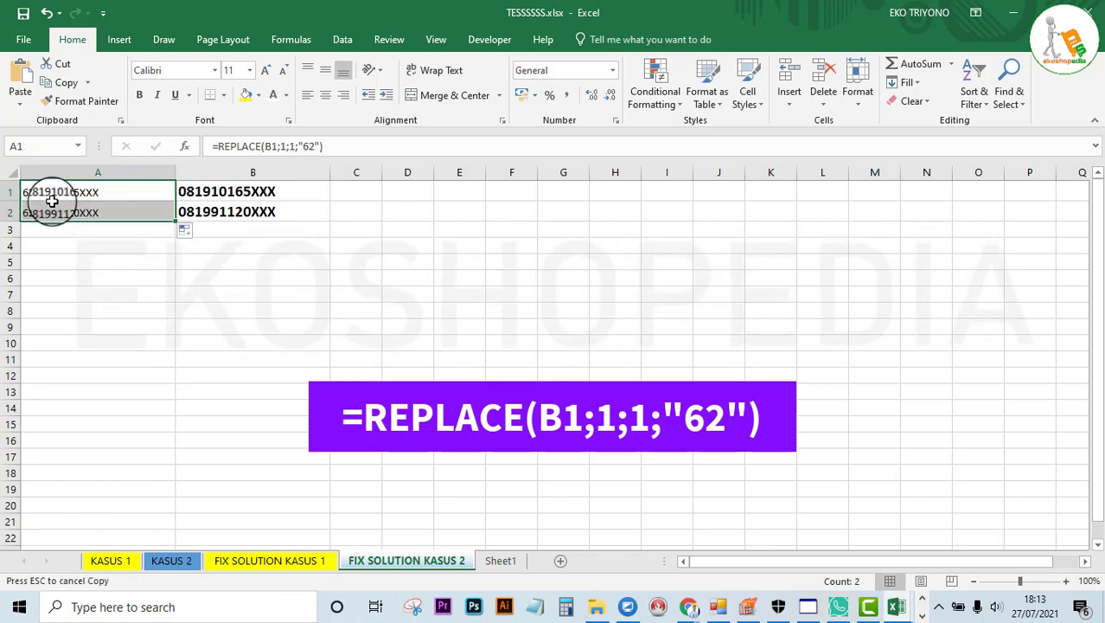
- Copy the converted numbers in A1:A2 and paste them as values only over B1:B2 of KASUS 2
key(ctrl+c)
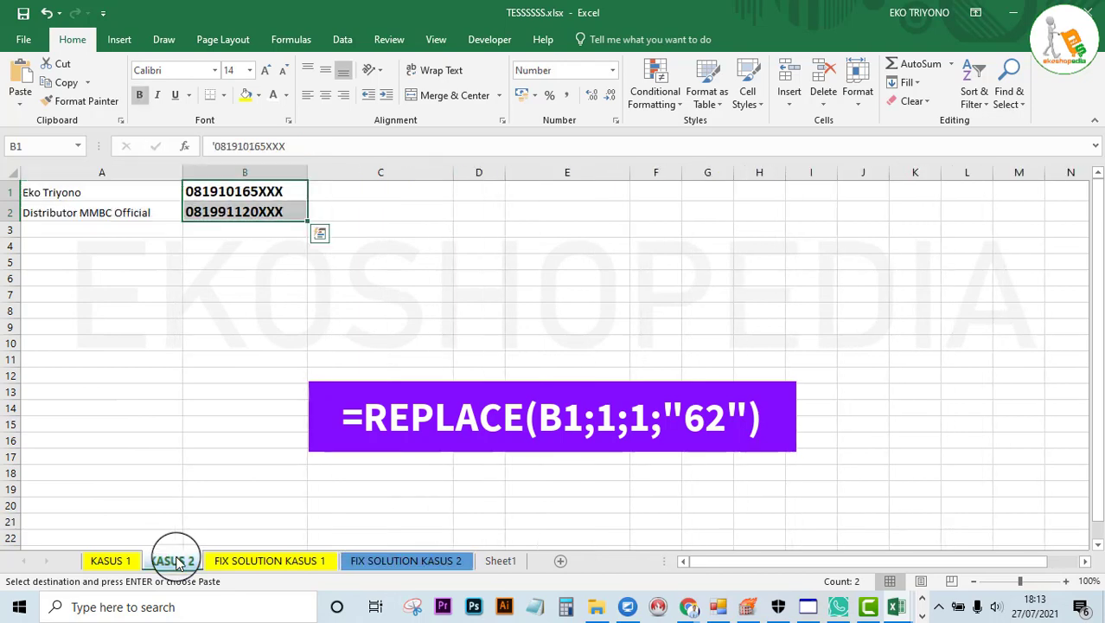
click(171, 561)
click(207, 194)
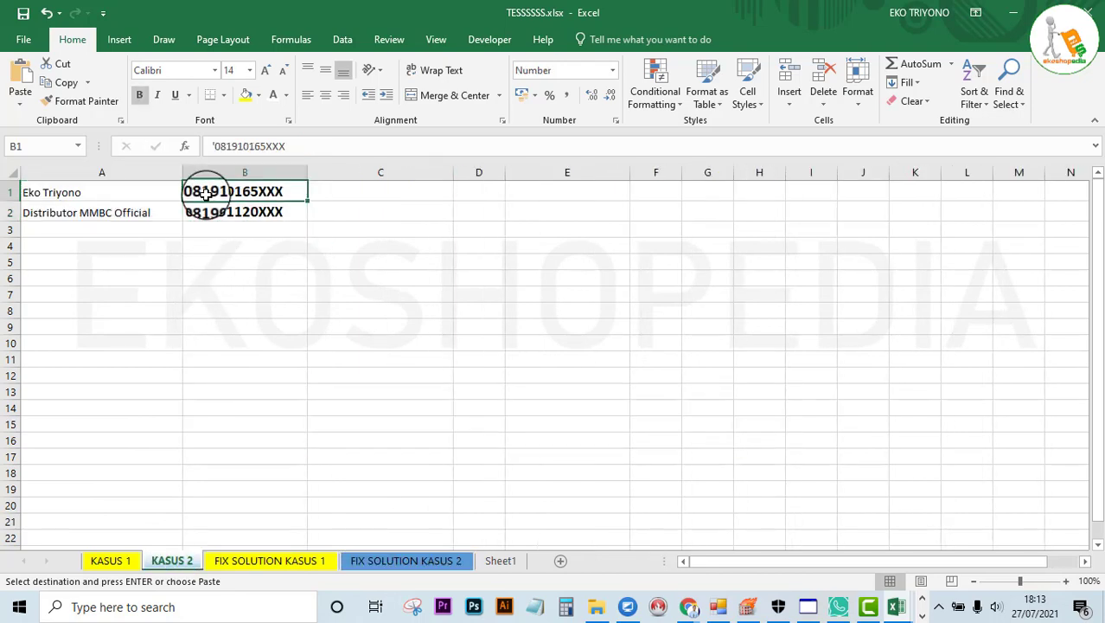
right_click(206, 193)
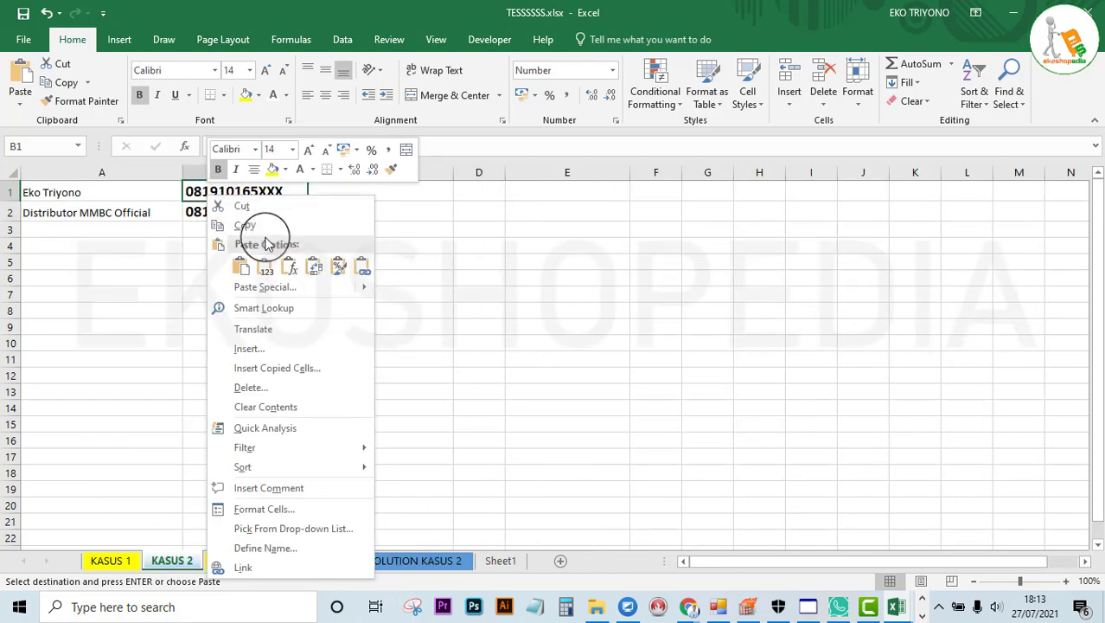
click(266, 270)
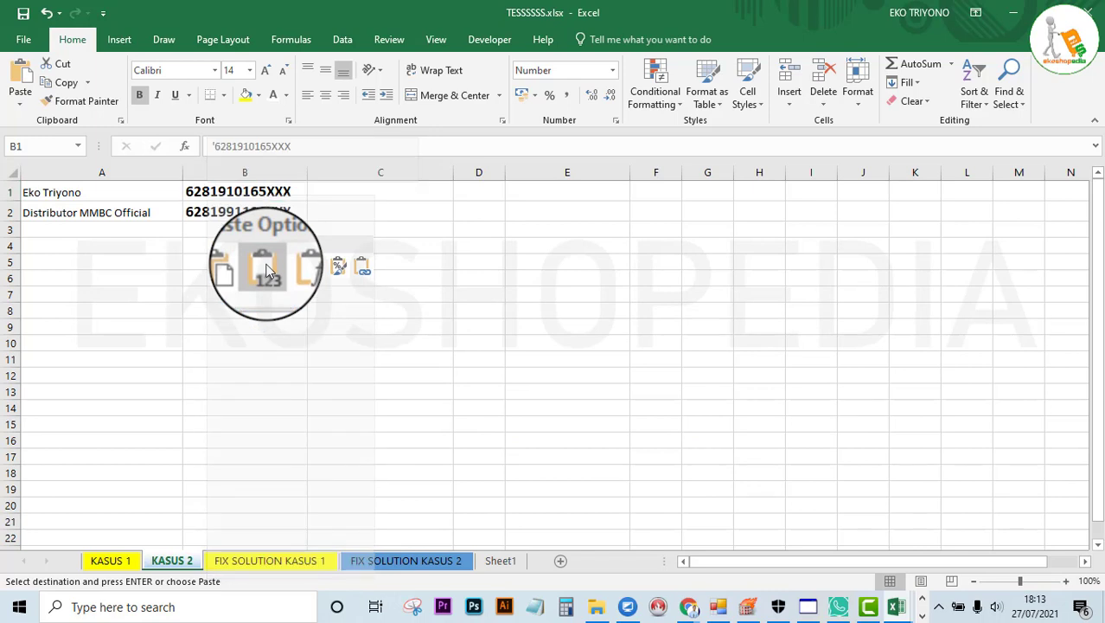
click(258, 261)
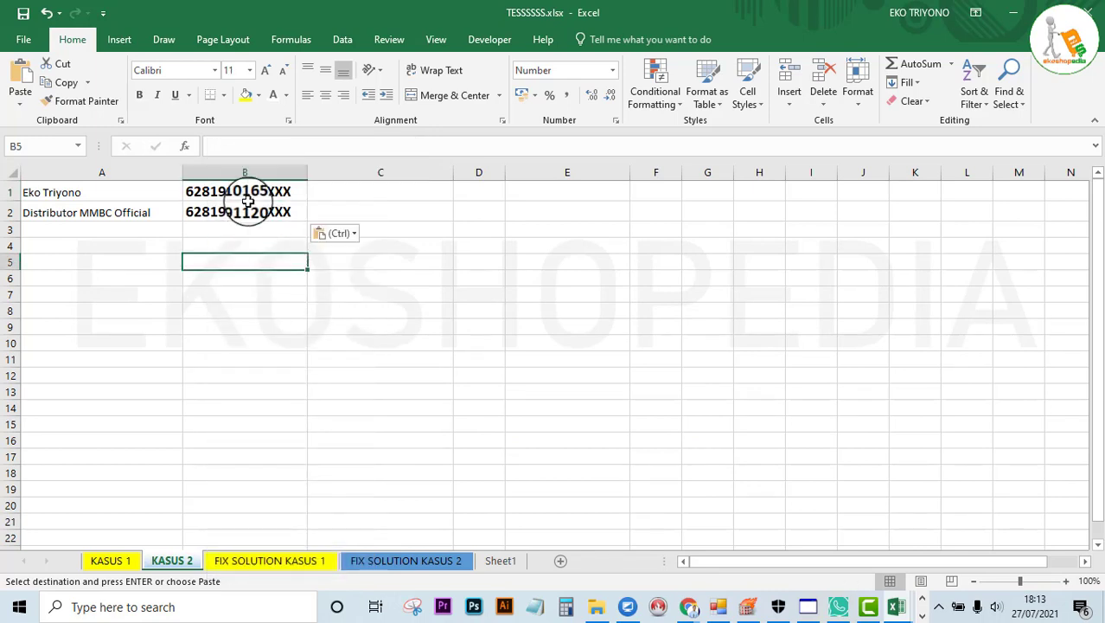
- Set the number format of the whole column B on KASUS 2 to Number
click(247, 170)
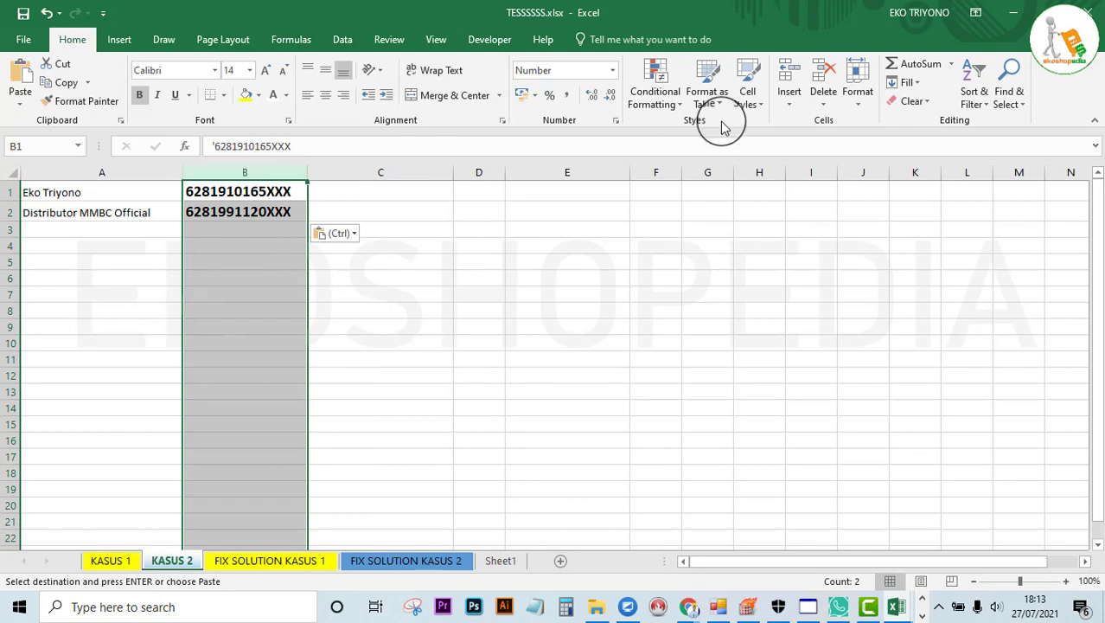
click(613, 71)
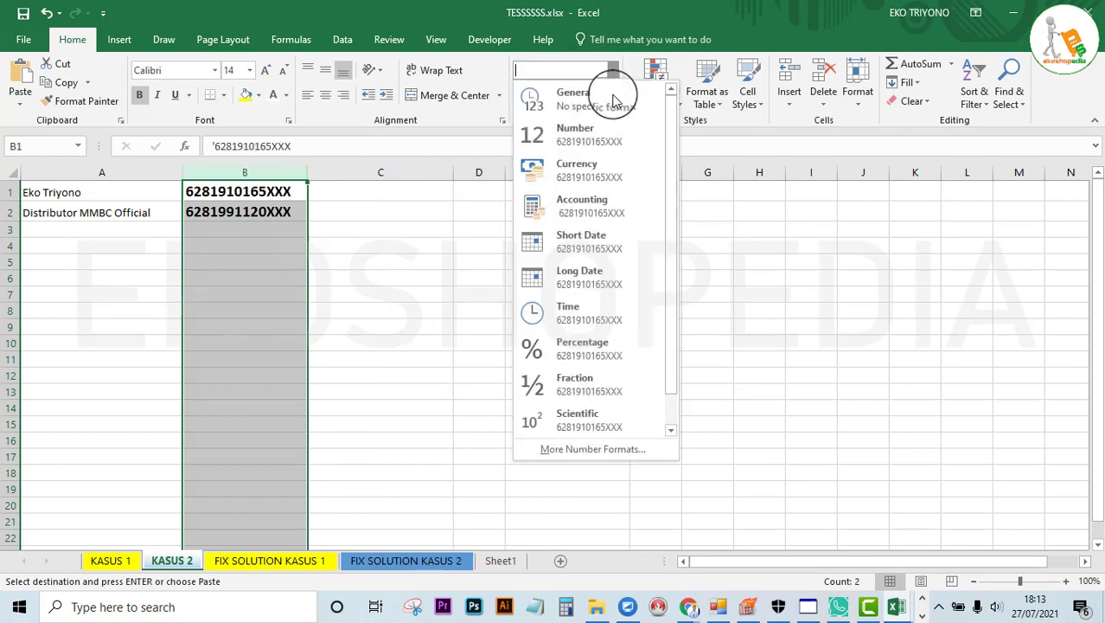
click(609, 126)
click(198, 286)
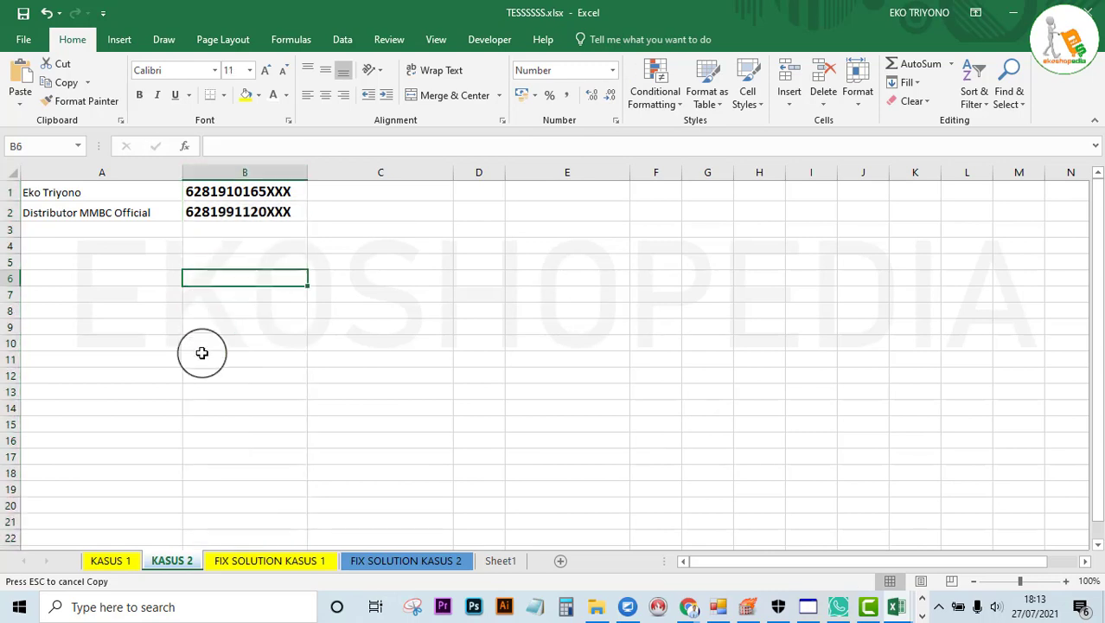
- Apply the Number format to the whole column B on the KASUS 1 sheet
click(112, 560)
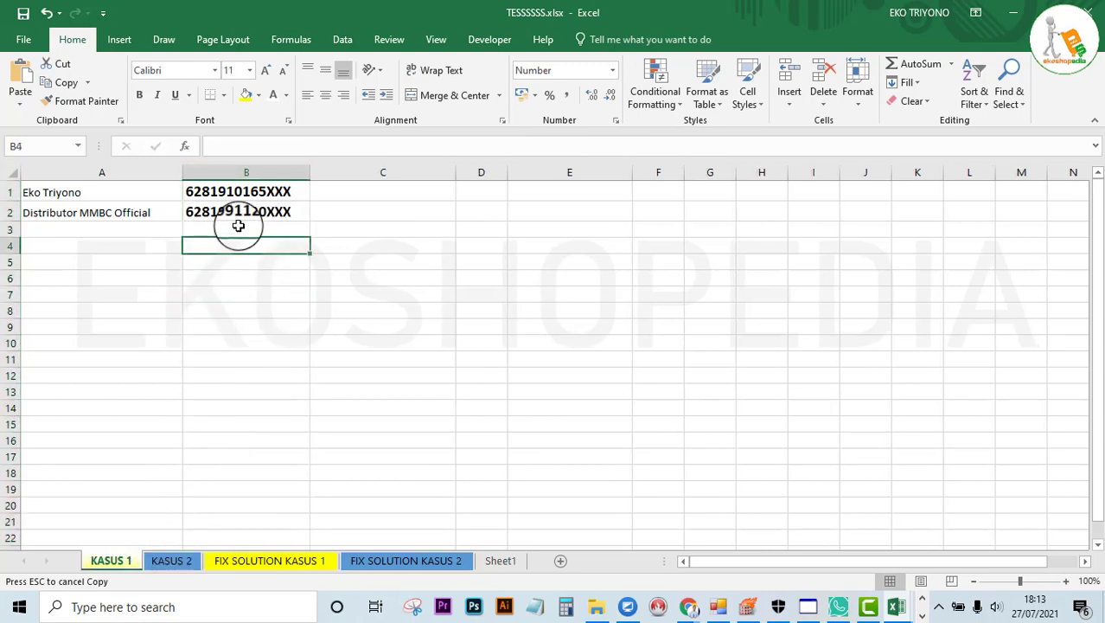
click(247, 172)
click(612, 71)
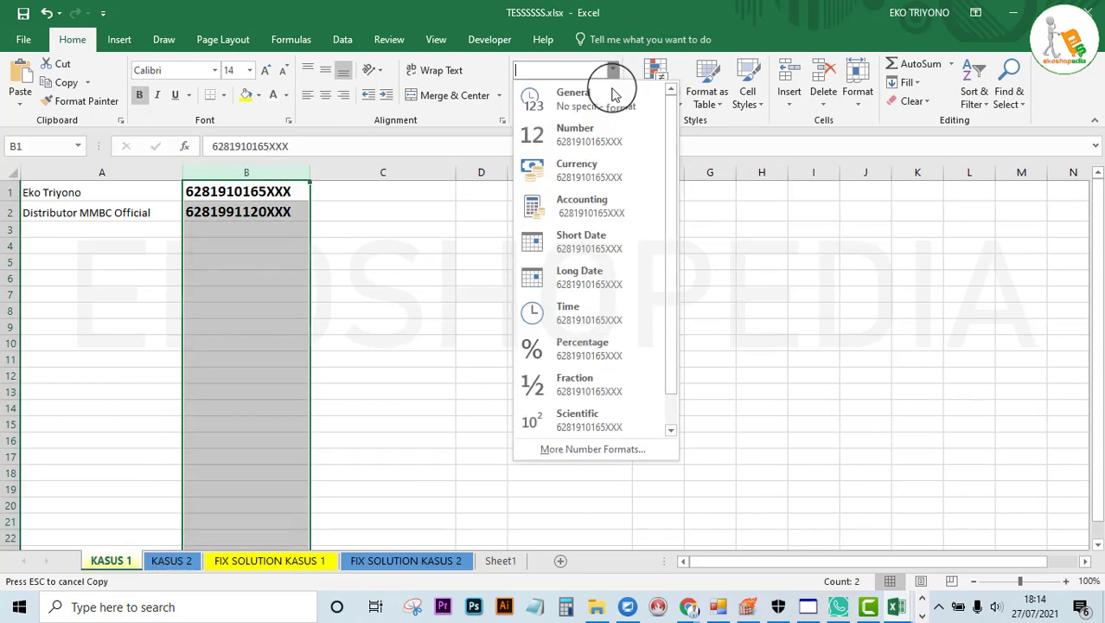
click(624, 130)
click(406, 292)
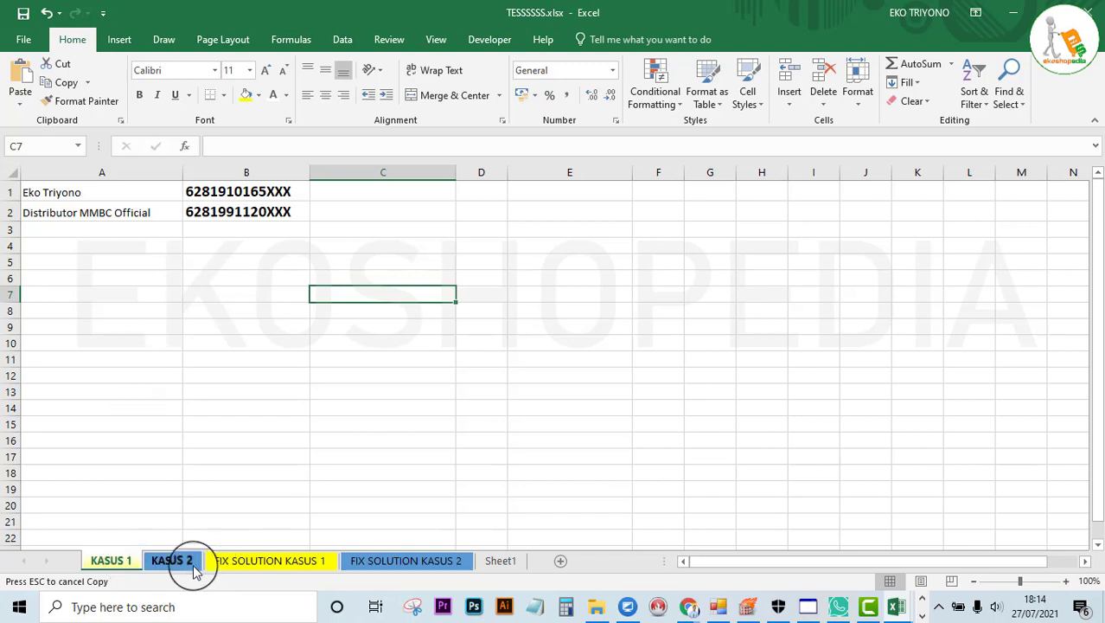
- Delete the empty Sheet1 from the workbook
click(248, 562)
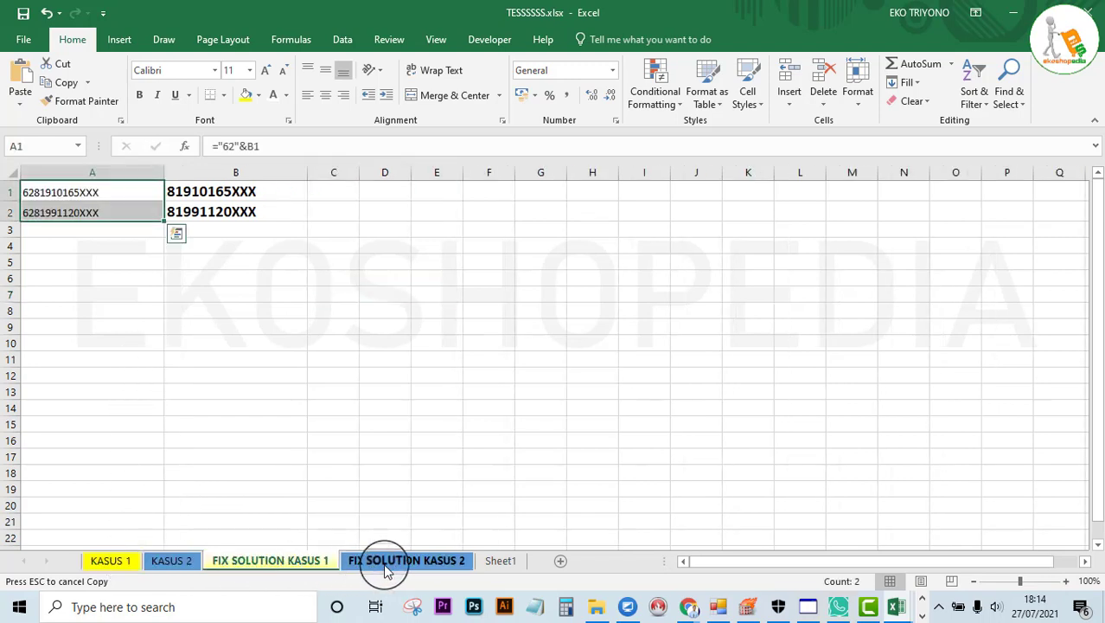
click(491, 561)
right_click(491, 560)
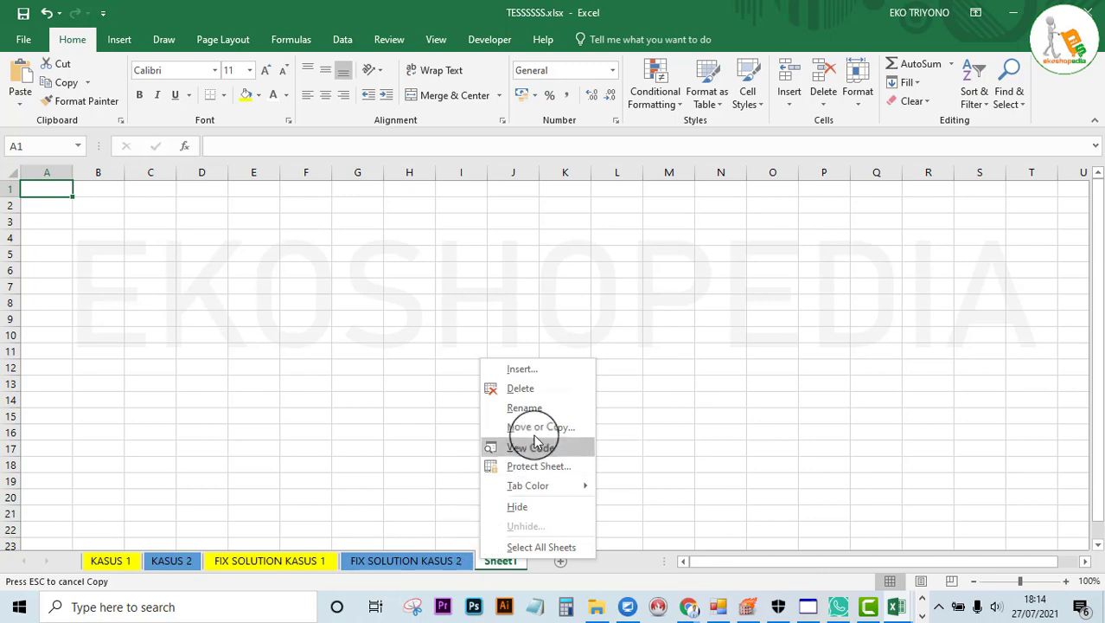
click(519, 388)
click(363, 451)
click(296, 402)
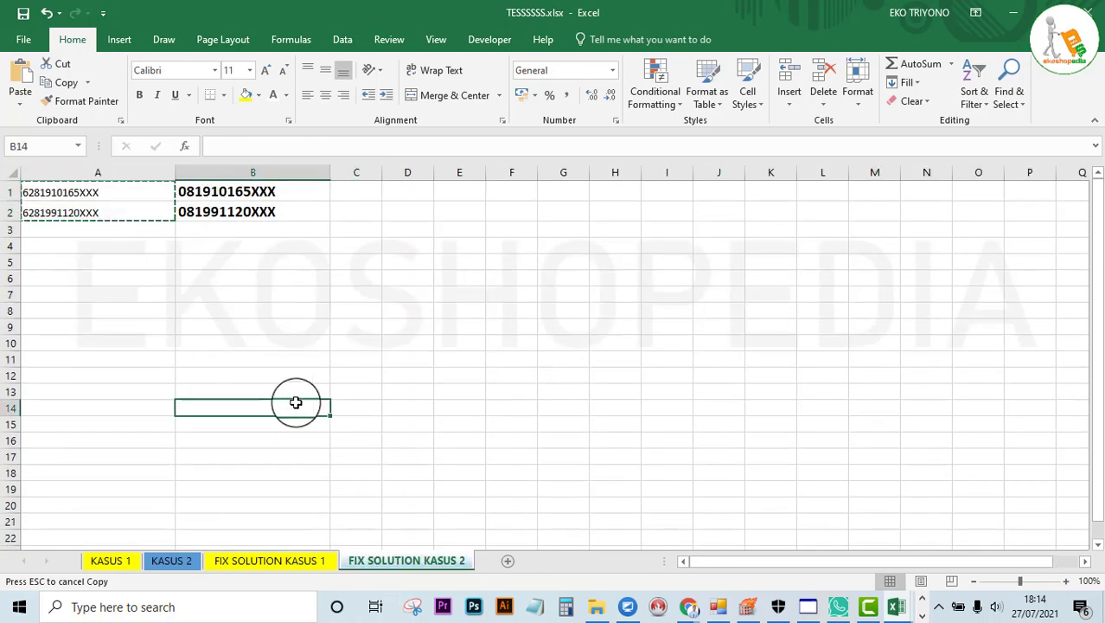
click(290, 379)
click(288, 396)
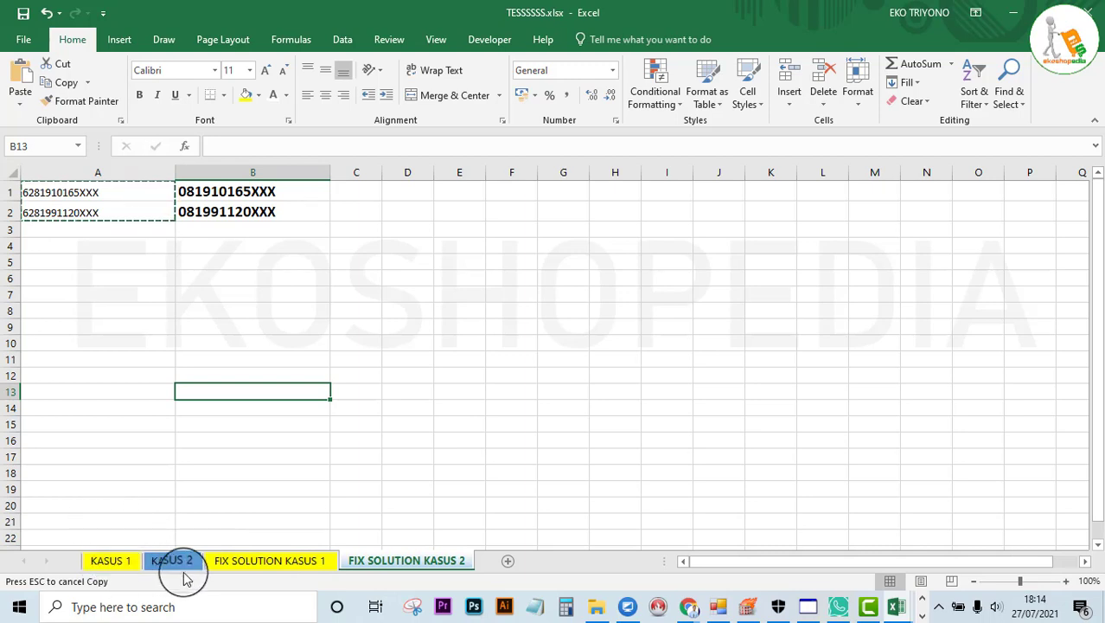
click(233, 428)
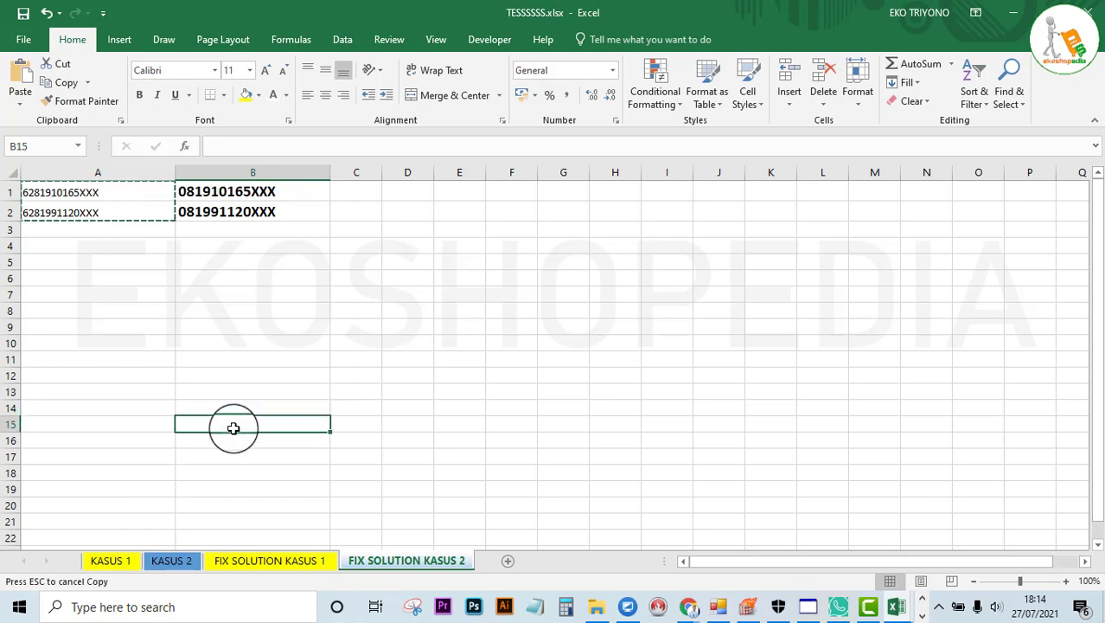
click(224, 366)
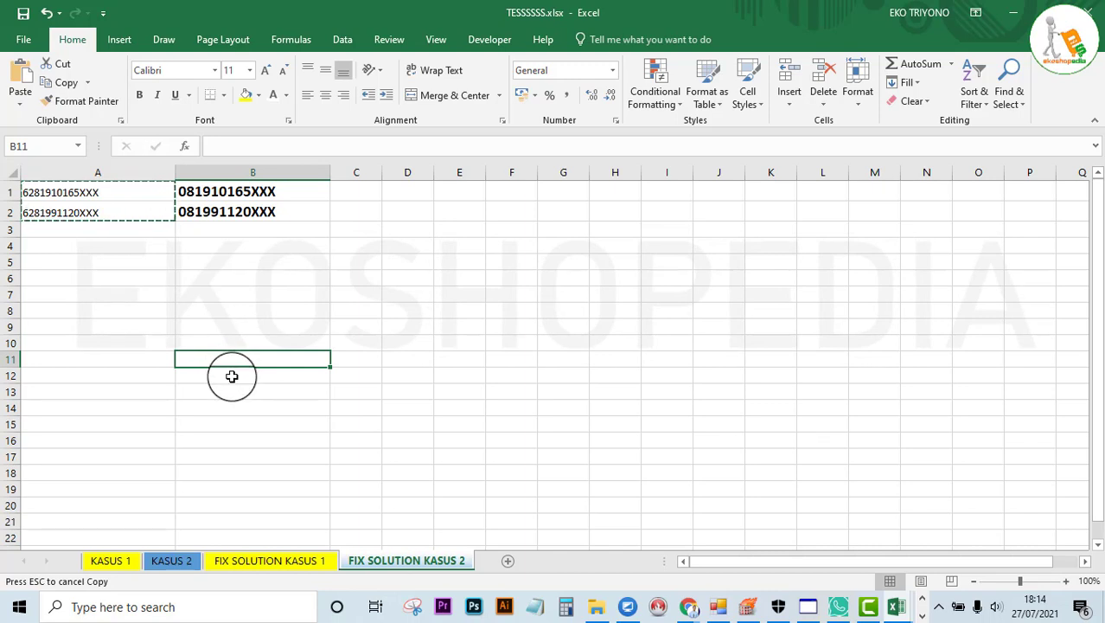
click(24, 44)
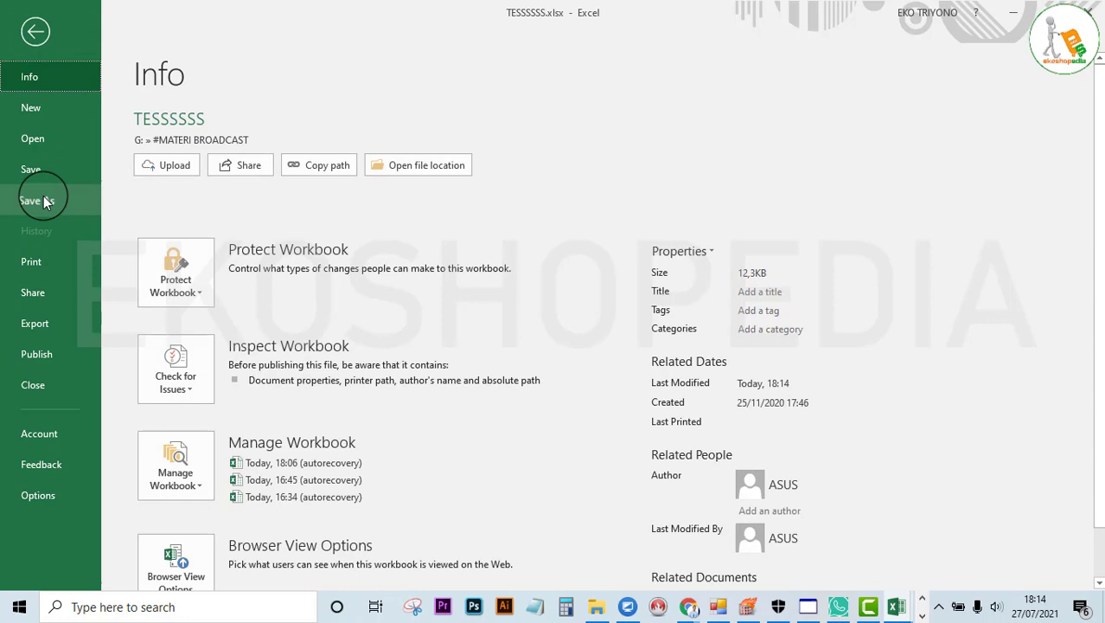
click(47, 201)
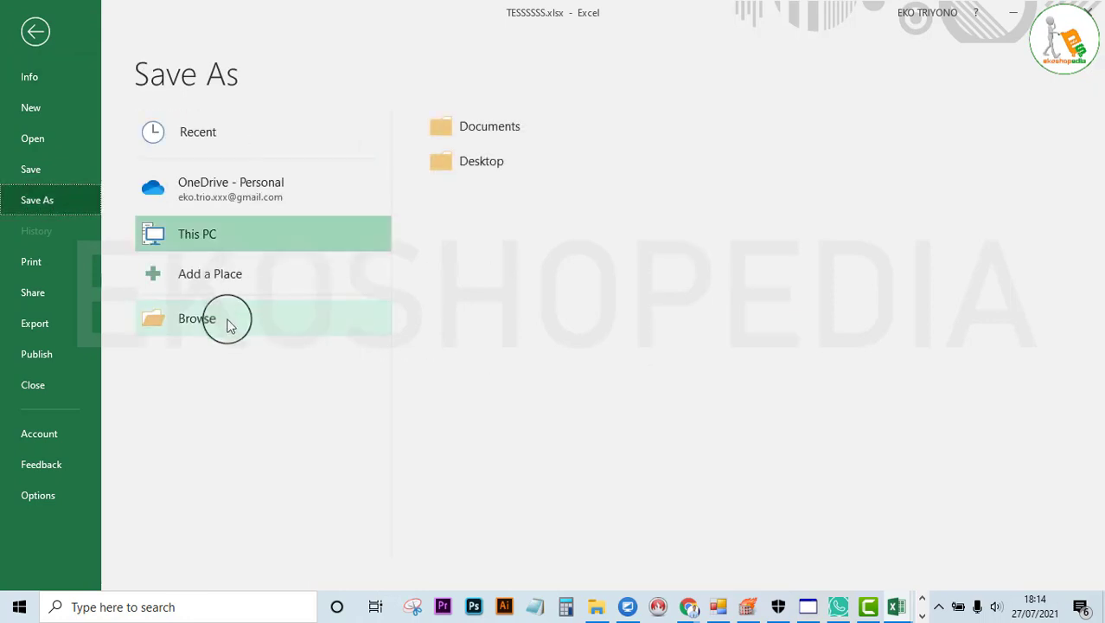
click(227, 322)
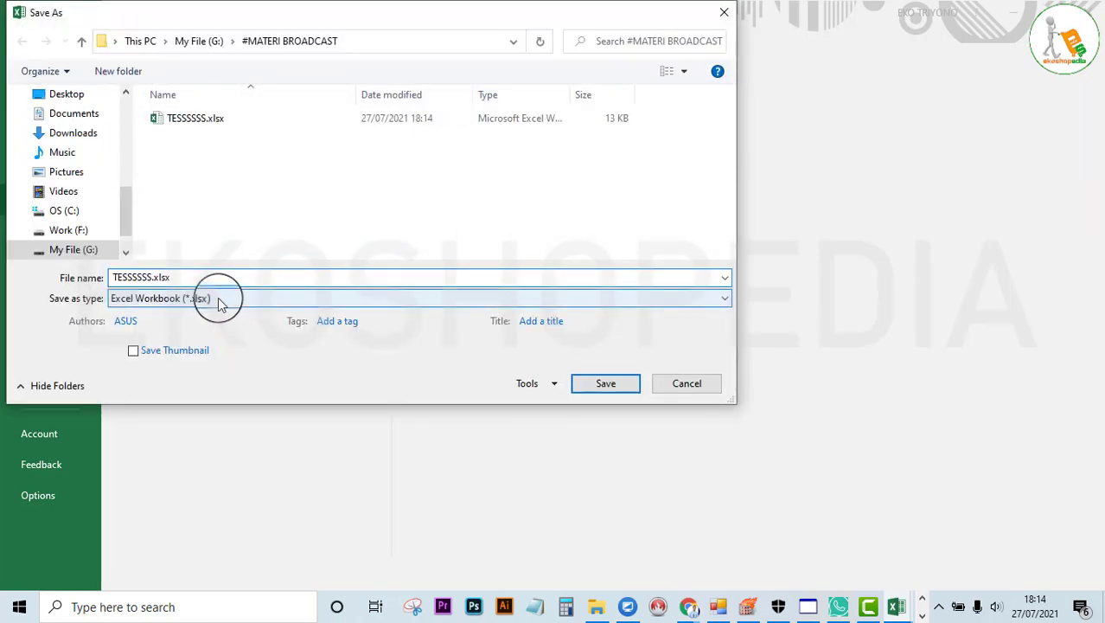
click(218, 298)
click(159, 194)
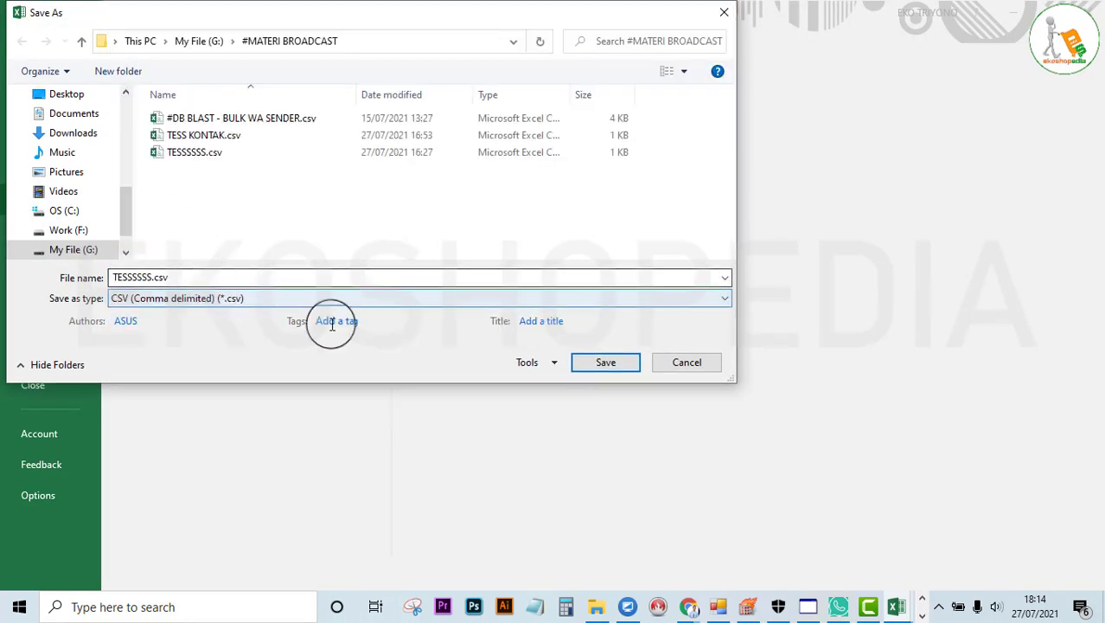
click(677, 370)
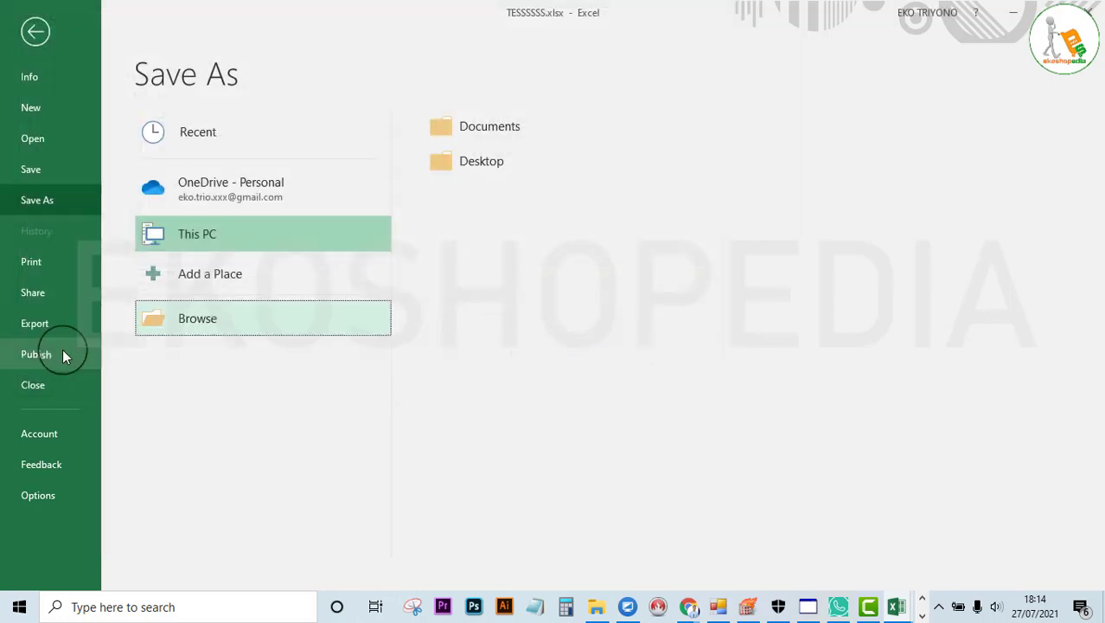
- Export the active FIX SOLUTION KASUS 2 sheet as a CSV (Comma delimited) file named TESS2.csv in the #MATERI BROADCAST folder
click(42, 318)
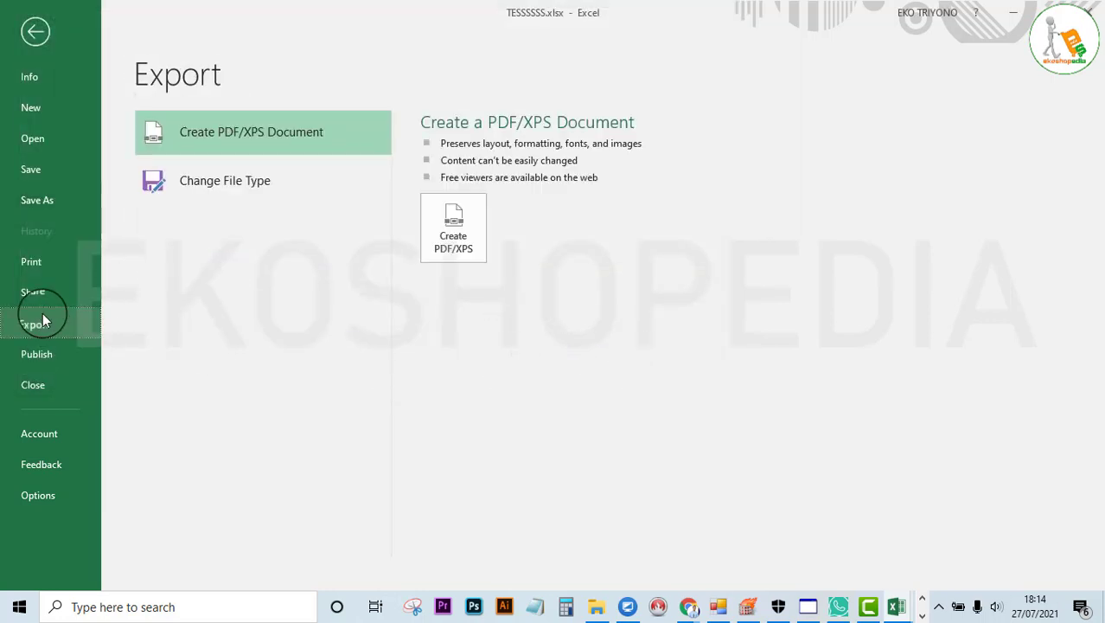
click(194, 179)
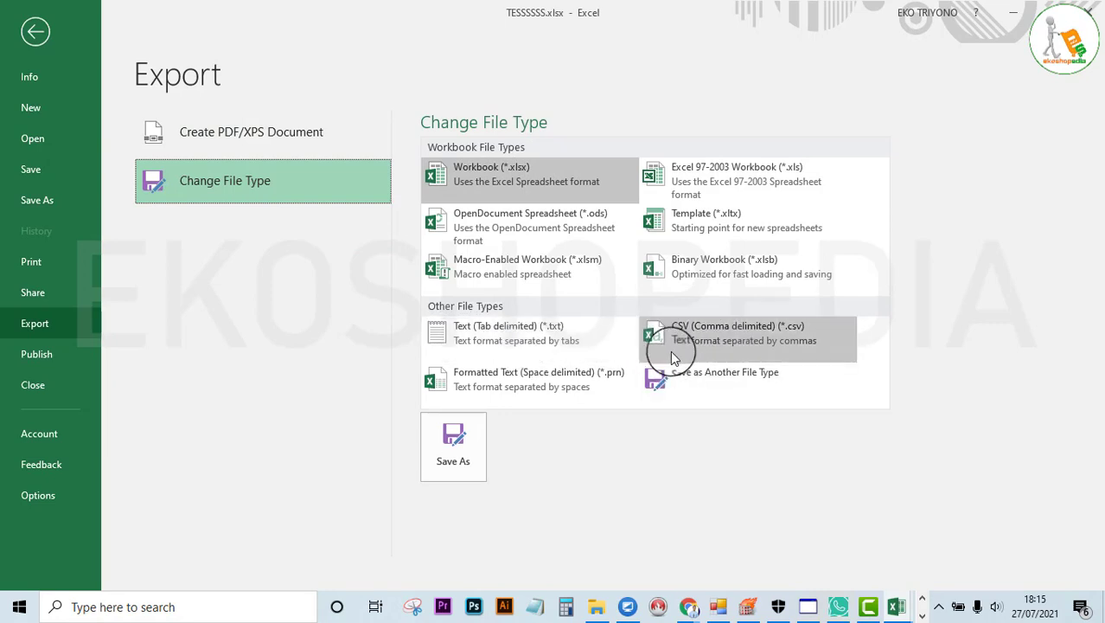
click(773, 338)
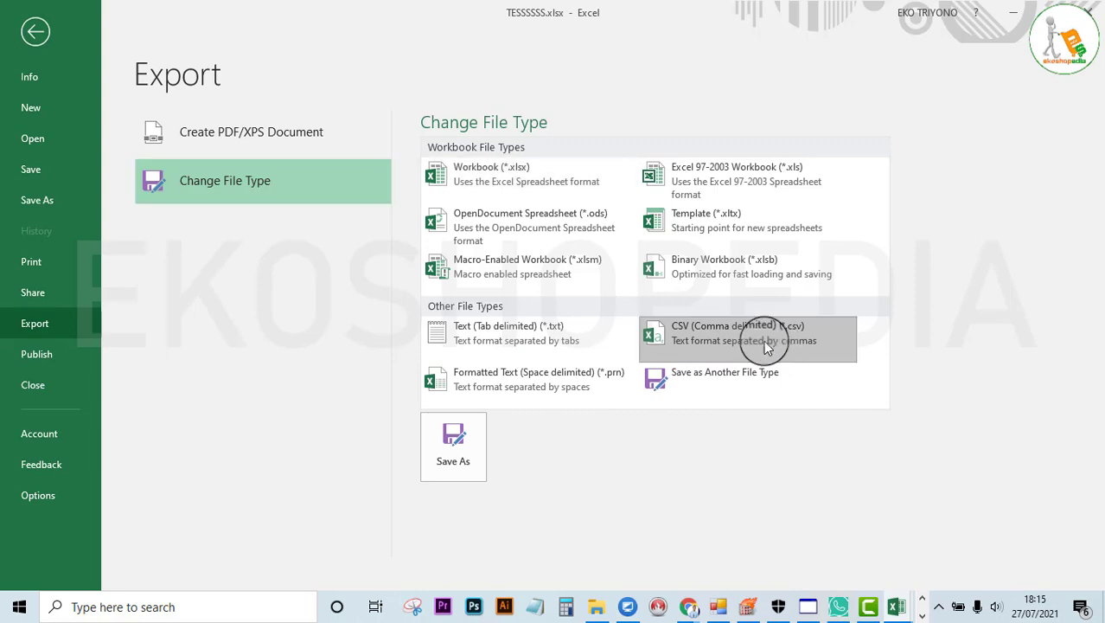
click(472, 457)
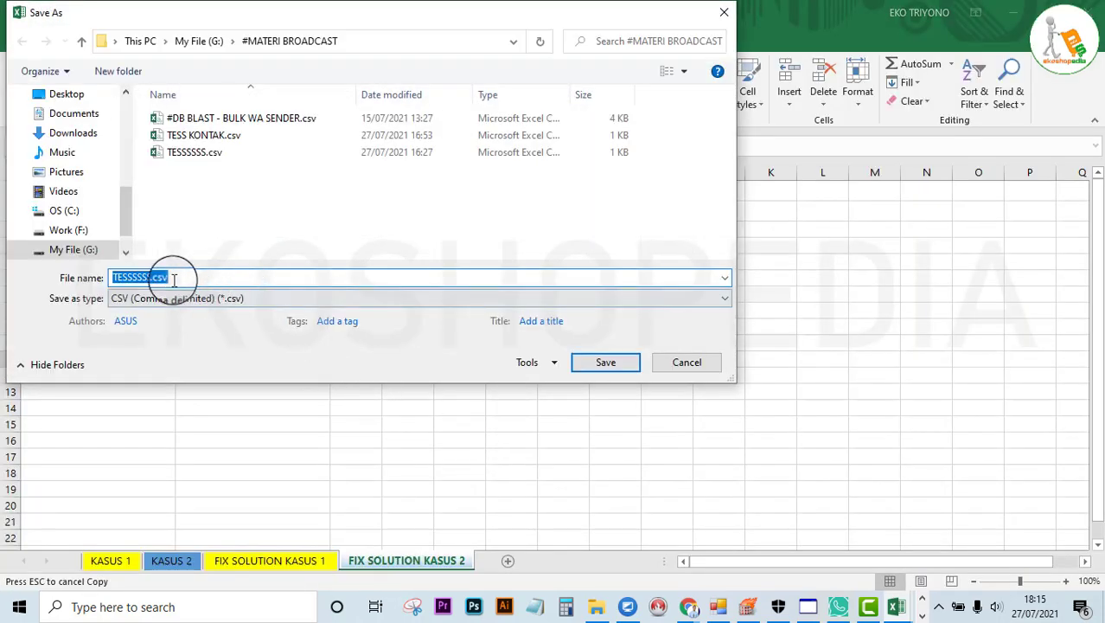
drag(152, 277, 110, 277)
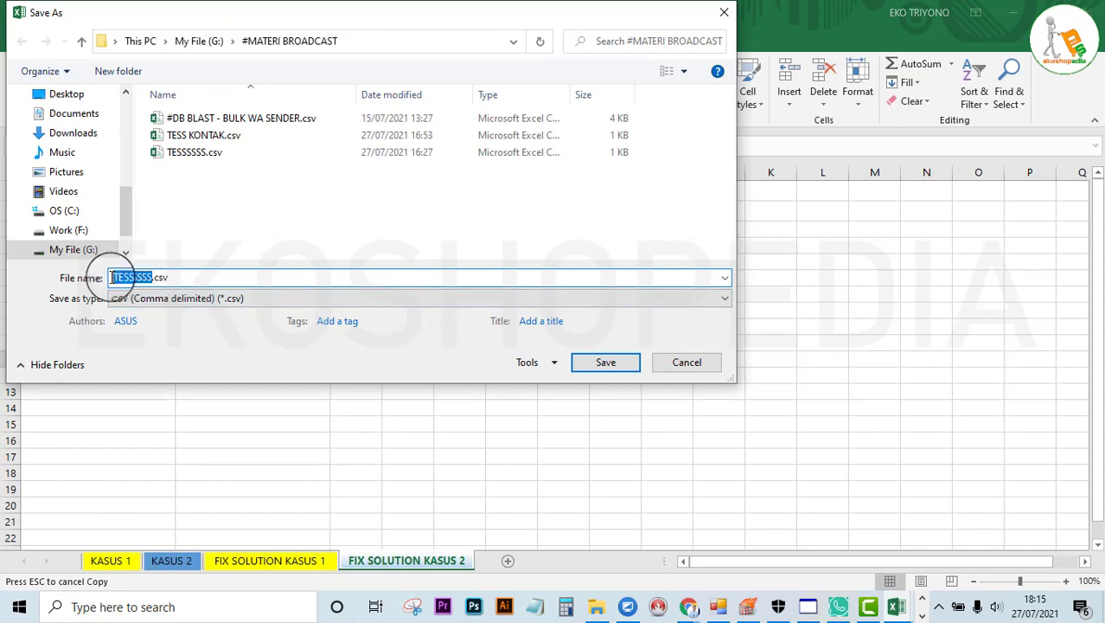
text(TE)
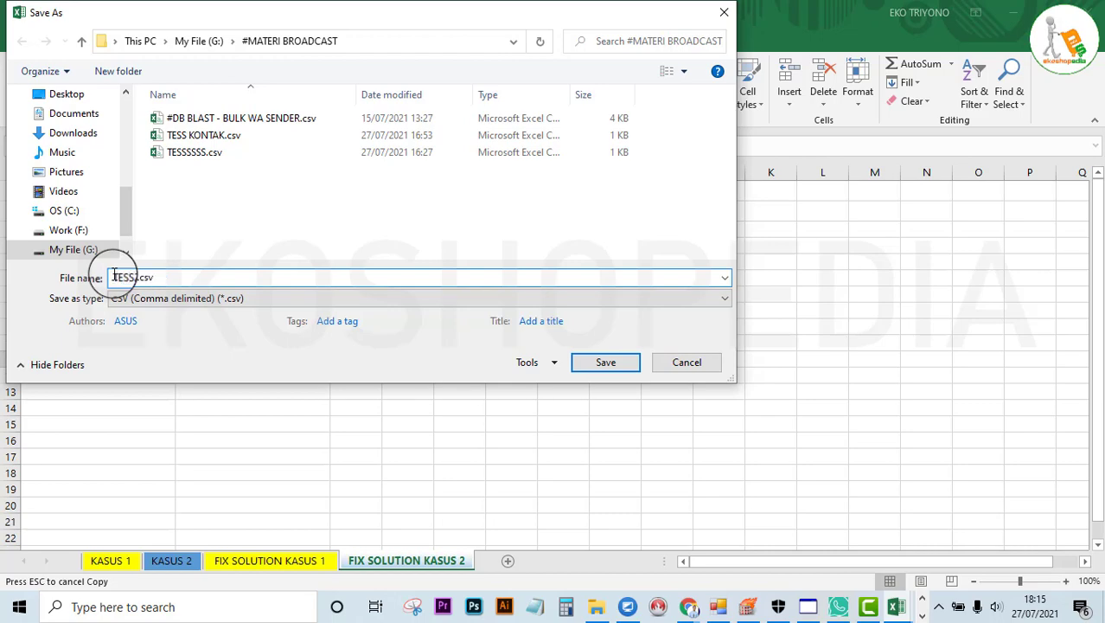
click(593, 364)
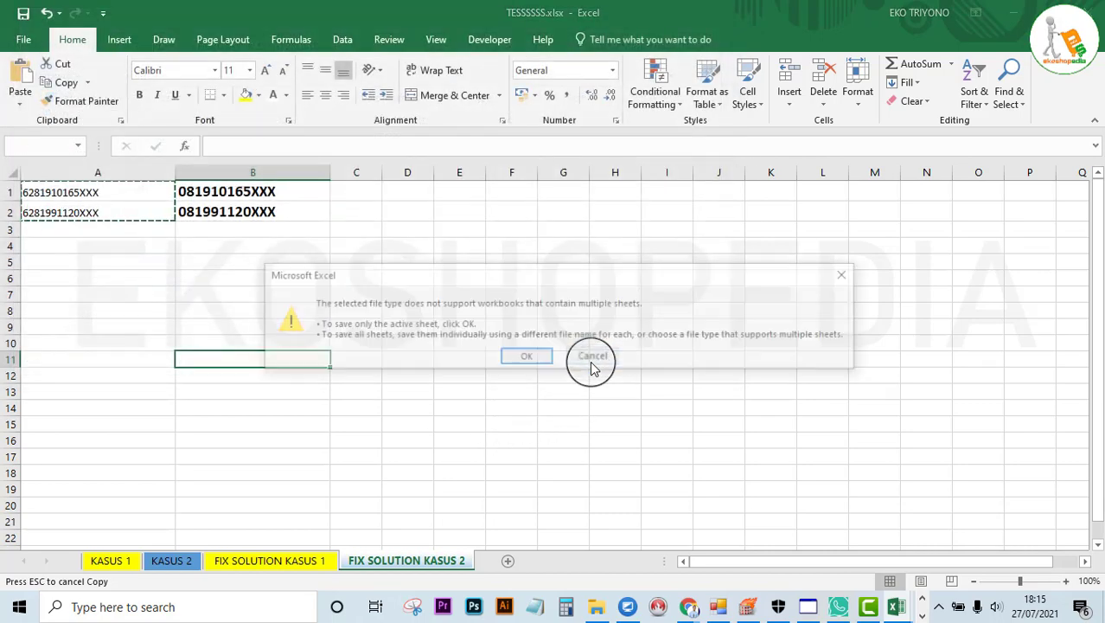
click(526, 357)
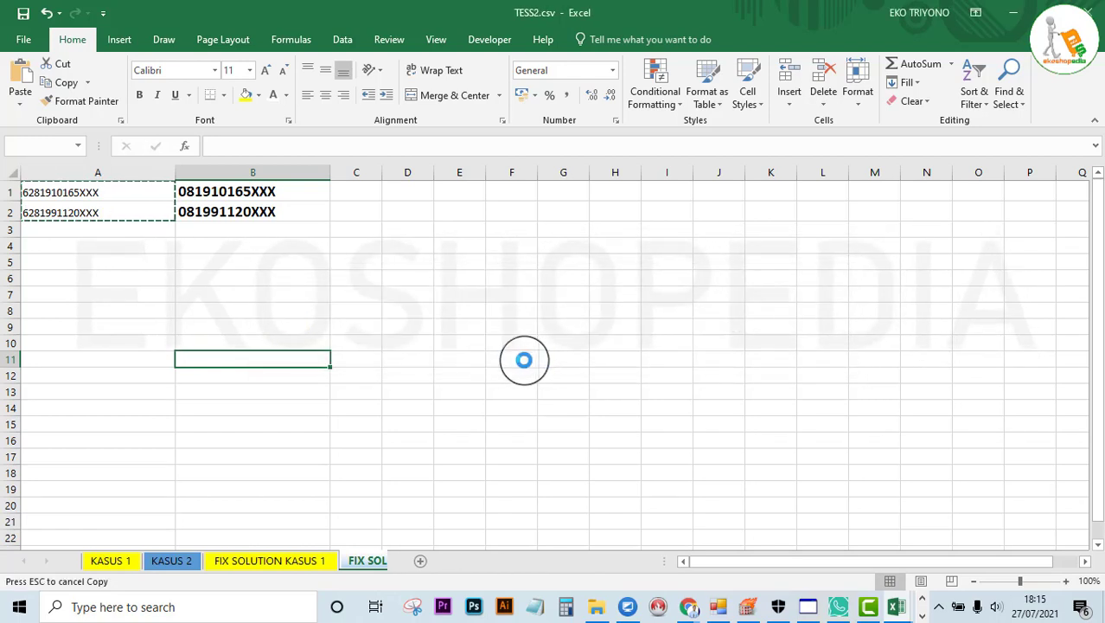
- Examine the exported TESS2 sheet and the contact list on the KASUS 1 sheet
click(512, 359)
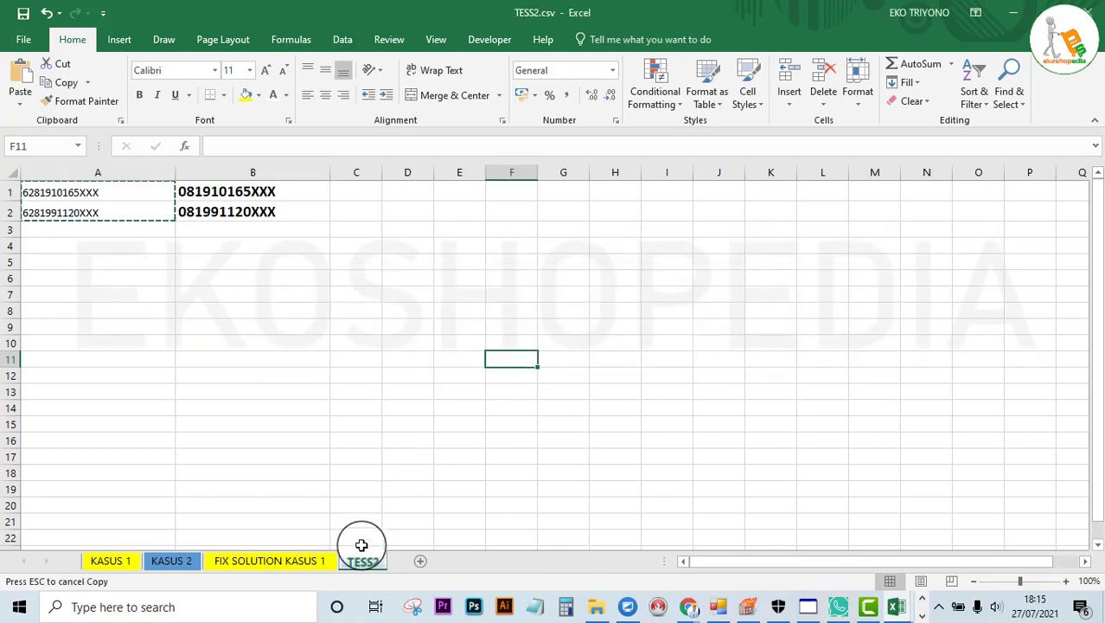
click(334, 455)
click(309, 422)
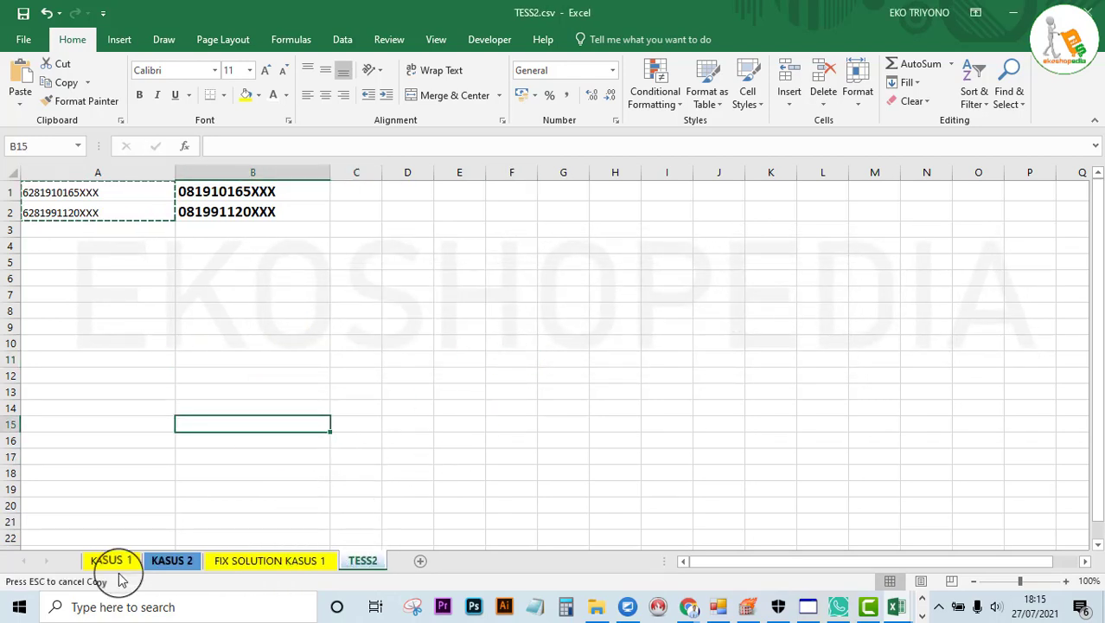
click(96, 558)
click(142, 339)
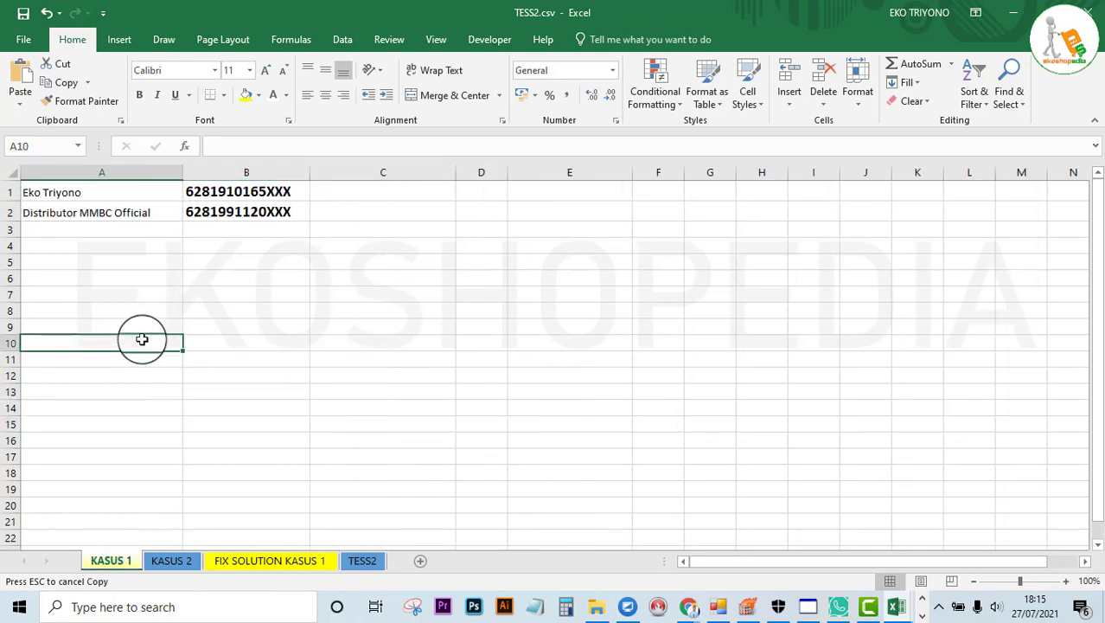
click(152, 313)
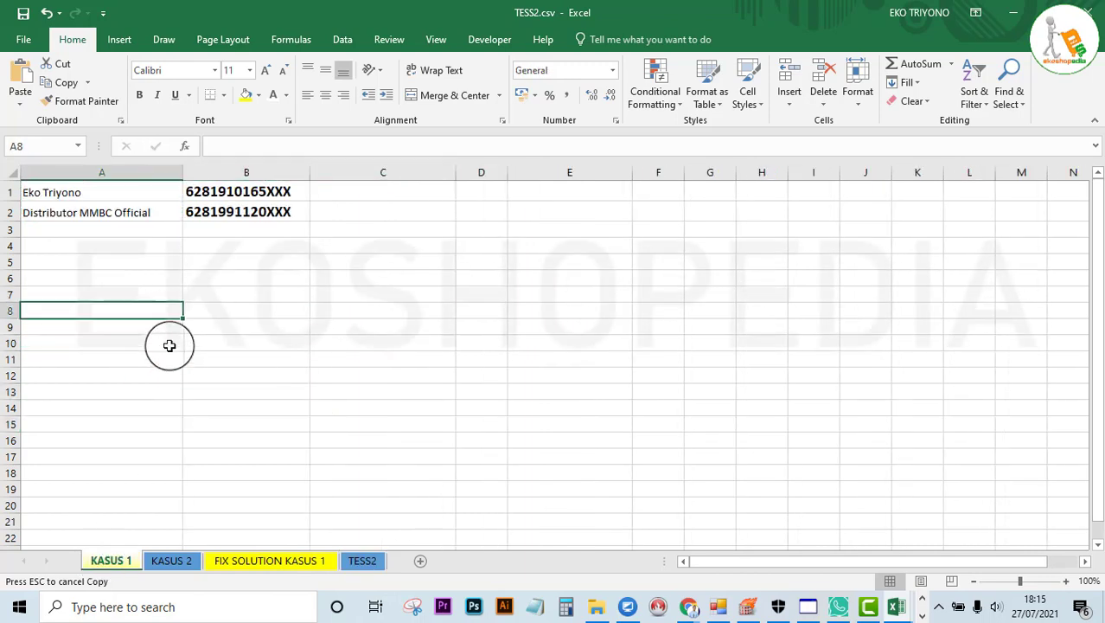
click(168, 345)
click(160, 284)
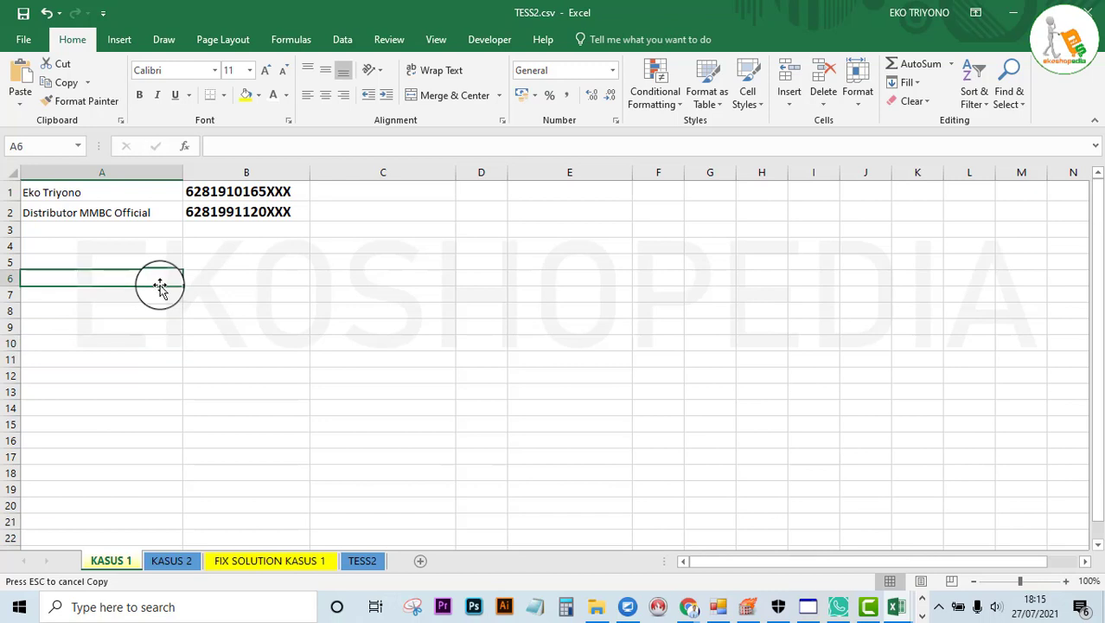